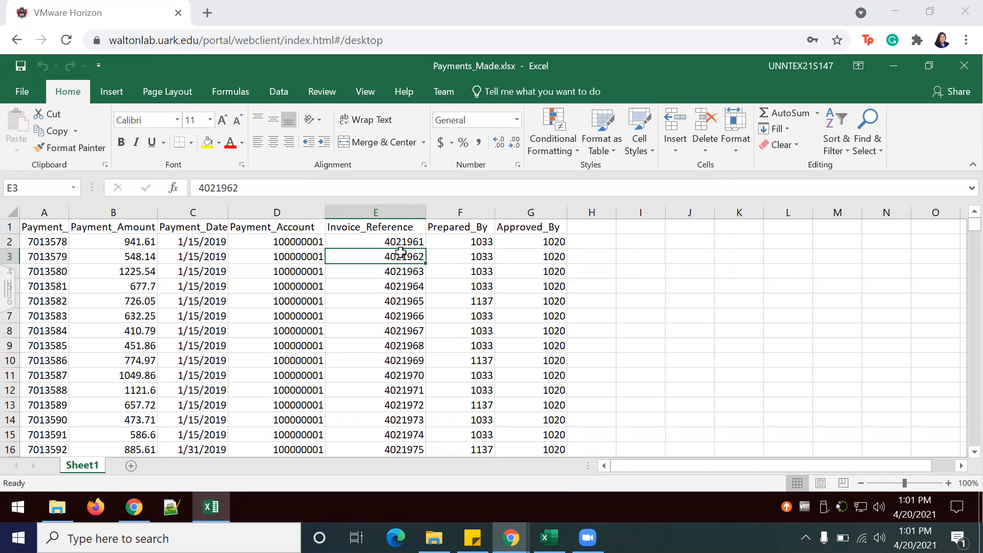
# Switch to the OneDrive Current Audit File folder to check Payments_Made.xlsx, and return to the open workbook in Excel
pyautogui.click(142, 514)
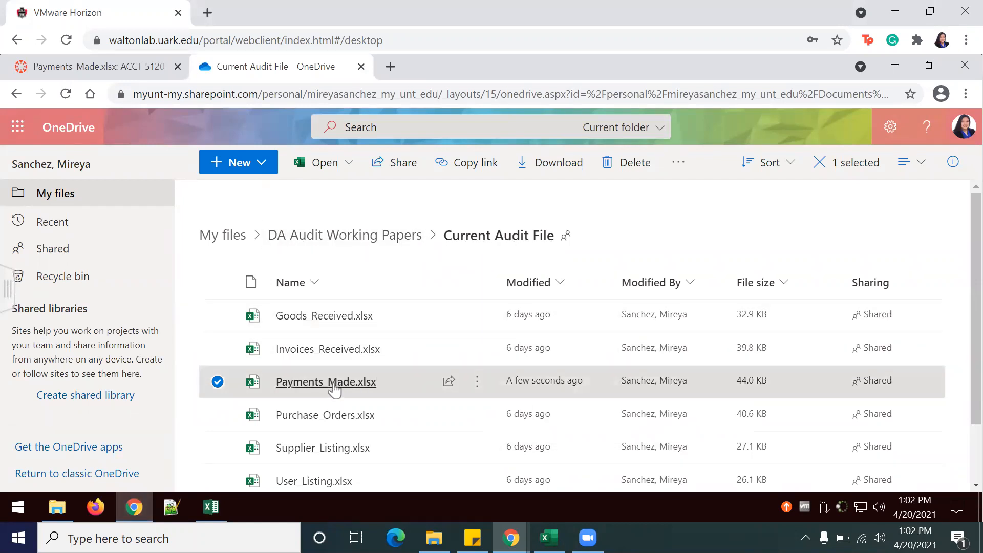
pyautogui.moveTo(369, 381)
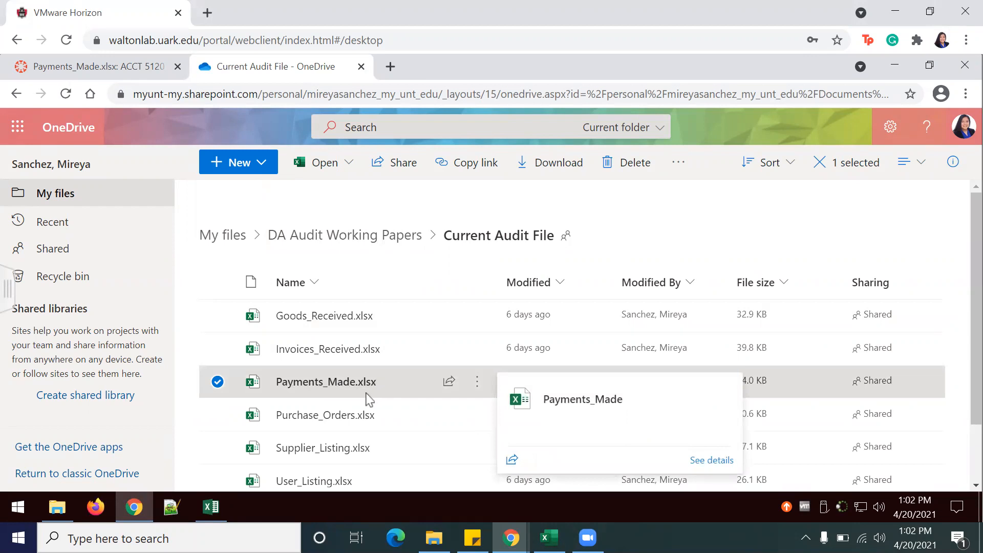
pyautogui.click(209, 515)
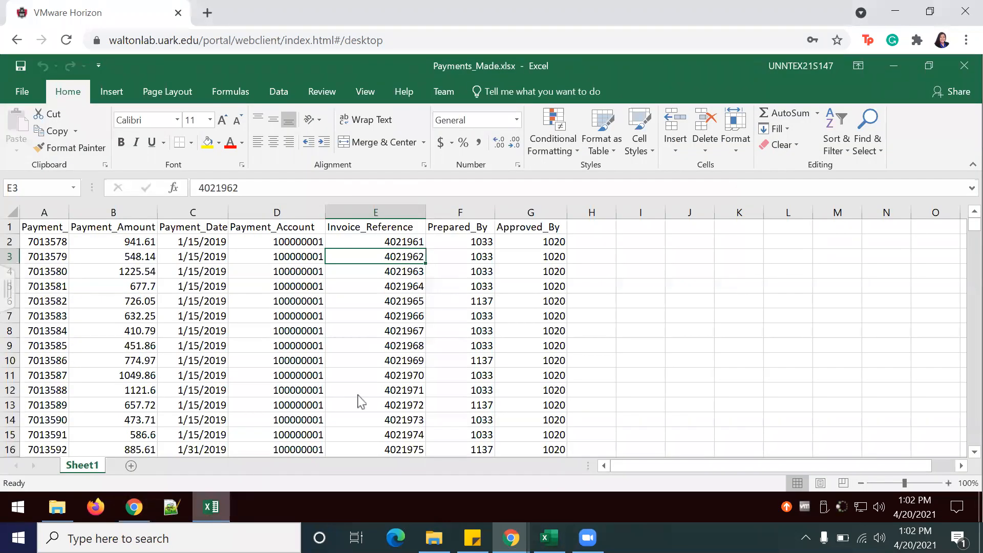
pyautogui.click(512, 330)
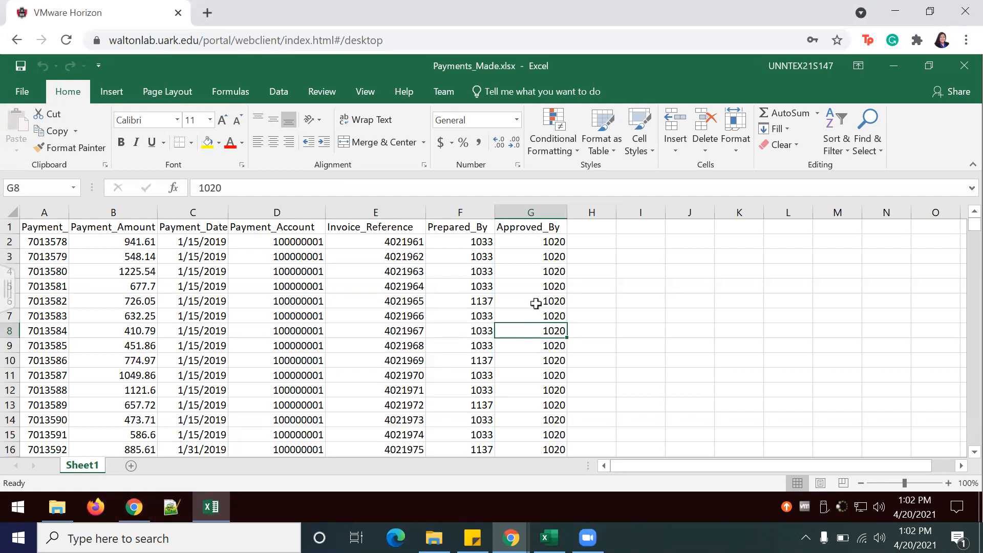
# Apply conditional formatting that highlights duplicate values in the Invoice_Reference column
pyautogui.click(373, 216)
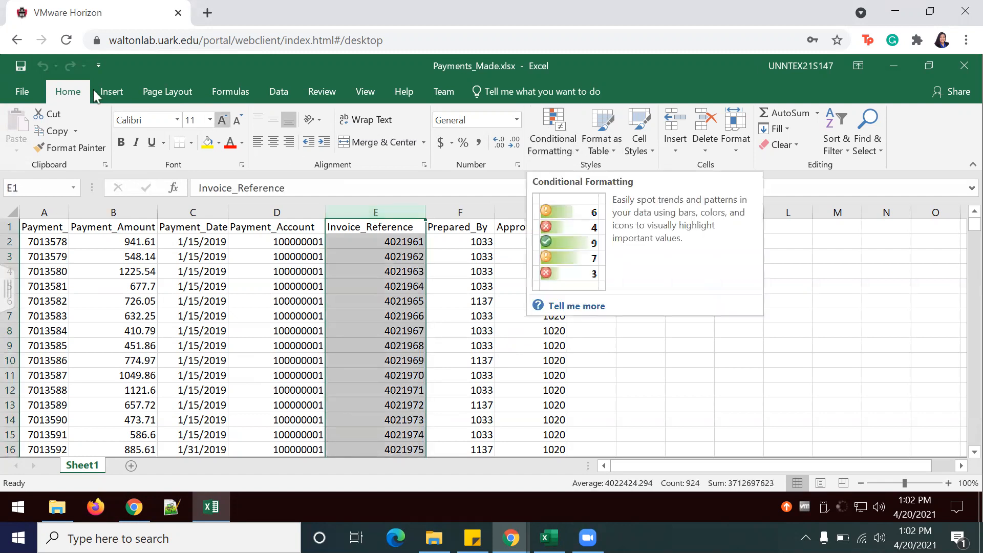
pyautogui.click(576, 155)
pyautogui.moveTo(608, 190)
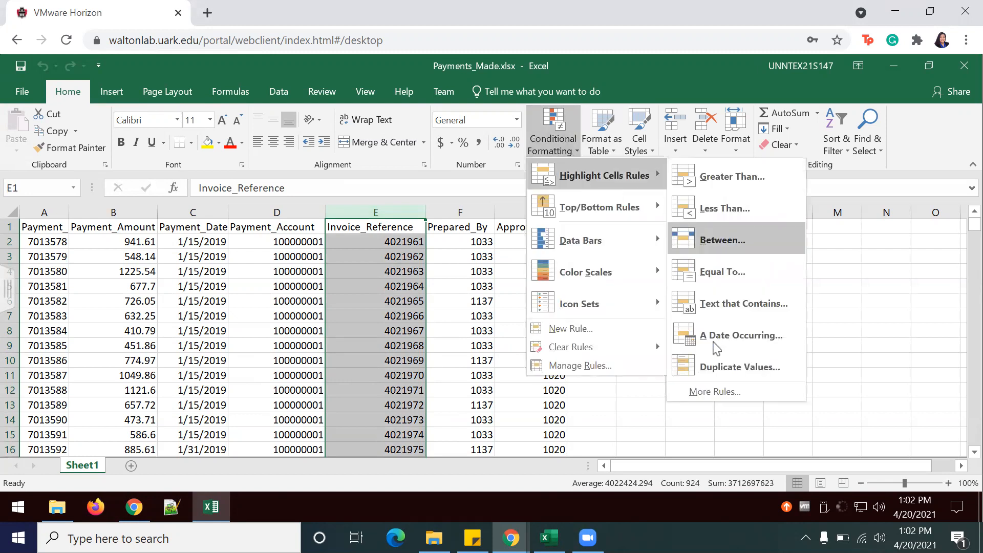
pyautogui.click(717, 366)
pyautogui.click(525, 304)
pyautogui.click(685, 315)
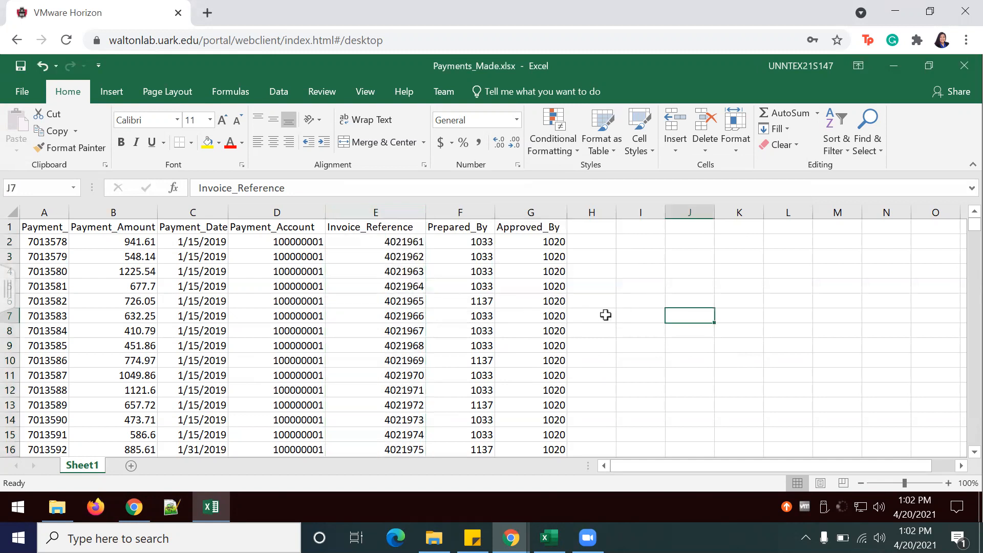
# Format the whole payment data range A1:G925 as a table with headers, using a light green banded style
pyautogui.scroll(-20, 412, 314)
pyautogui.scroll(-18, 408, 316)
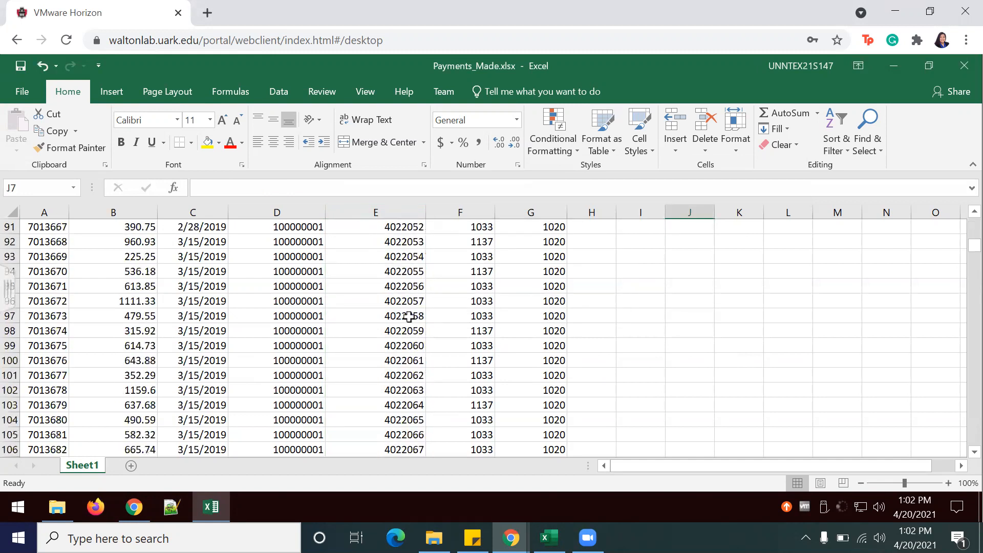
pyautogui.moveTo(973, 264); pyautogui.dragTo(974, 223)
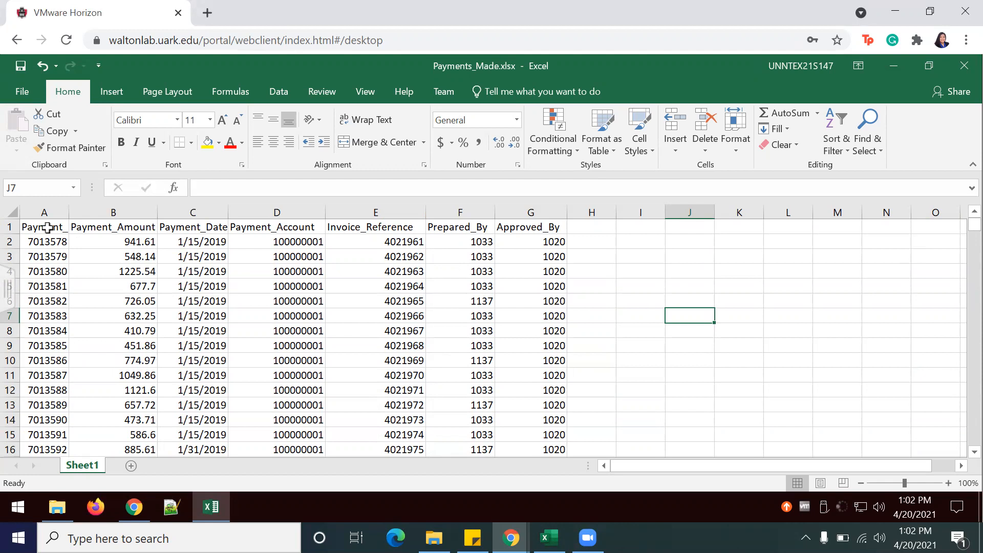
pyautogui.click(24, 224)
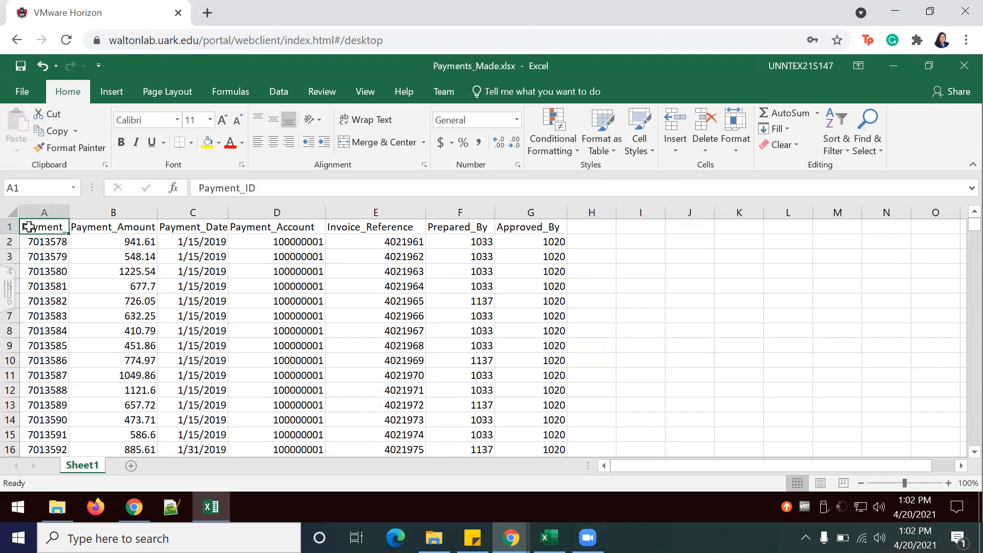
pyautogui.hotkey('ctrl', 'shift', 'Down')
pyautogui.hotkey('ctrl', 'shift', 'Right')
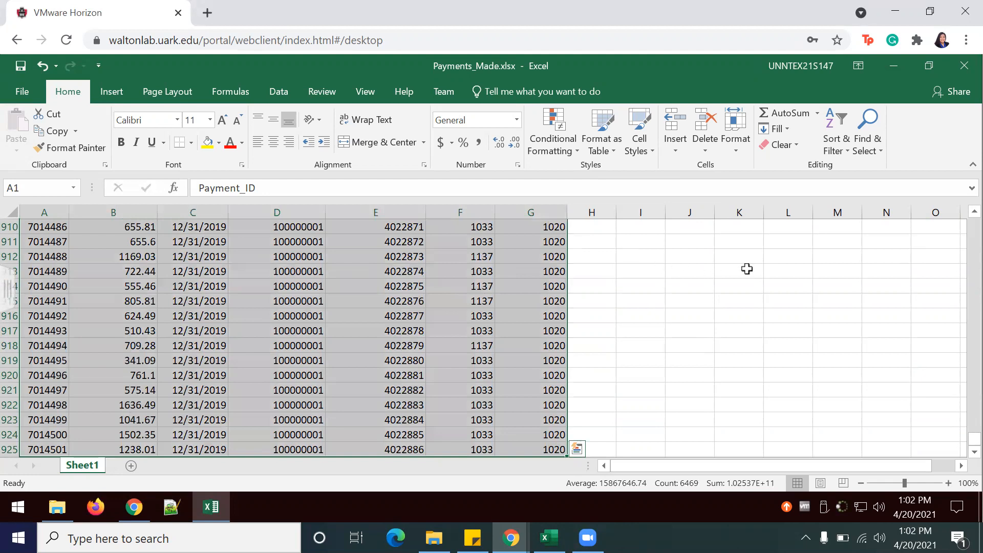
pyautogui.moveTo(973, 441); pyautogui.dragTo(973, 224)
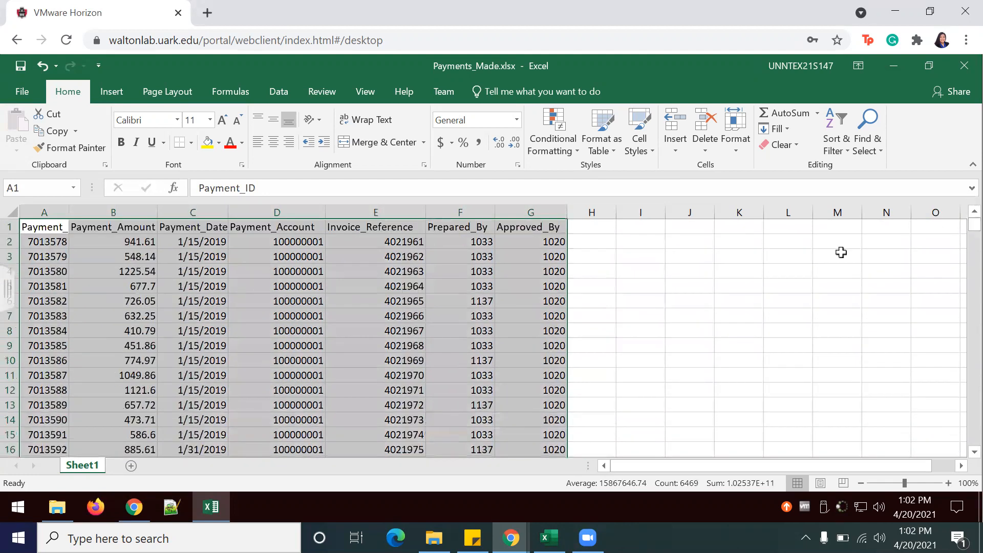
pyautogui.click(602, 149)
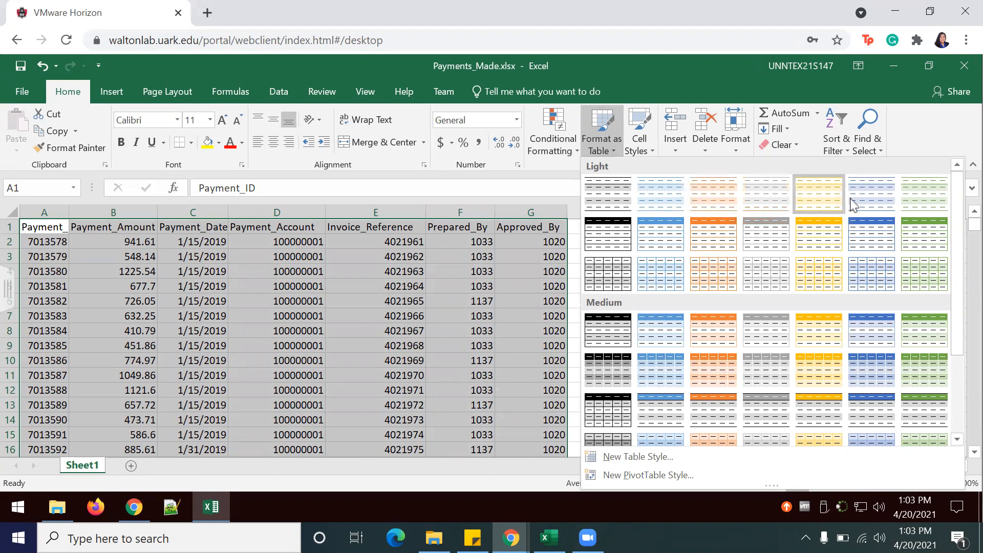
pyautogui.click(930, 204)
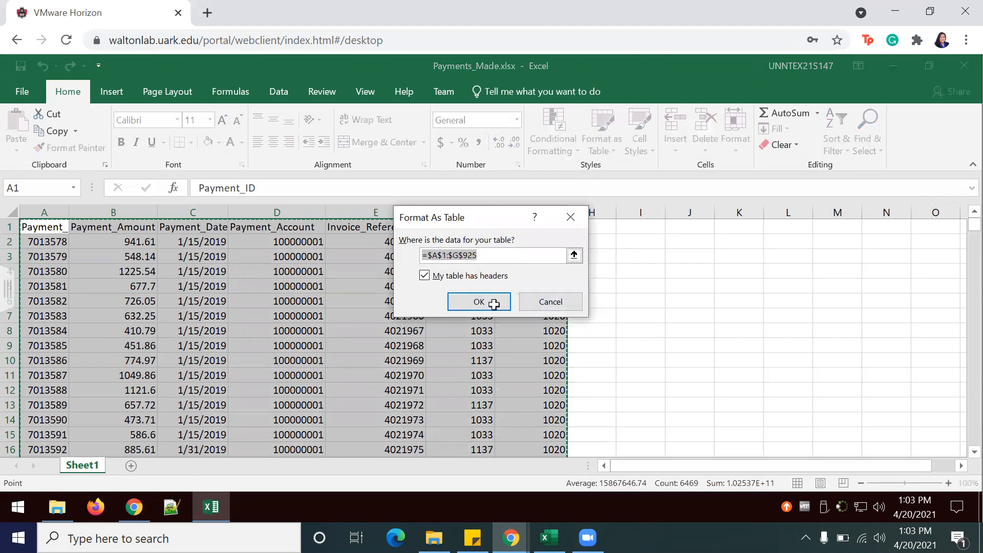
pyautogui.click(478, 301)
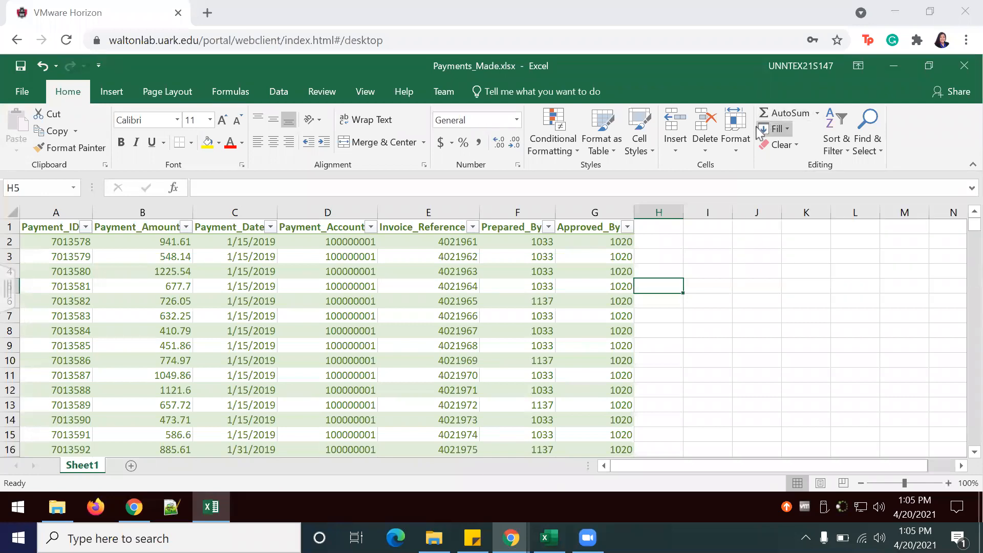
# Filter the Invoice_Reference column by the light red cell color to show only the duplicate references
pyautogui.click(469, 227)
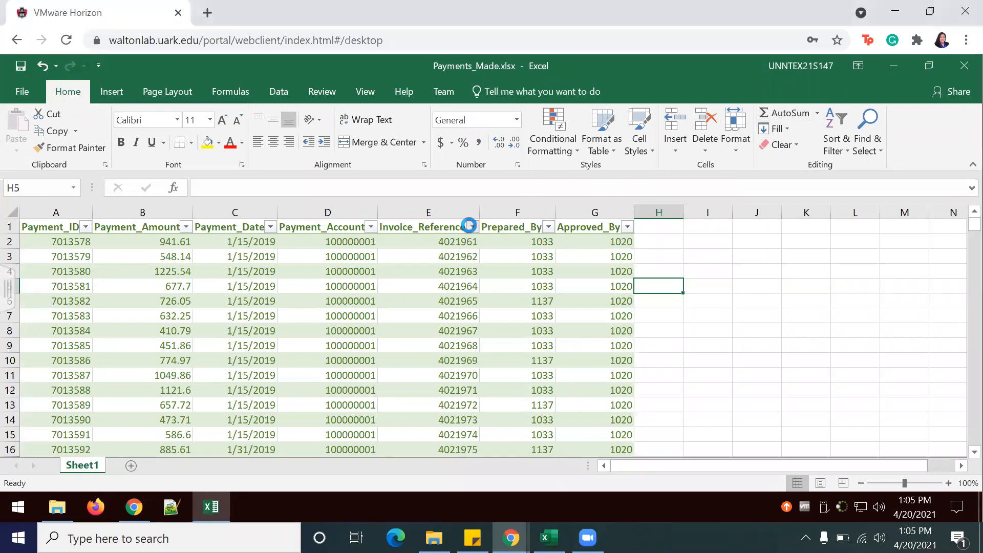
pyautogui.moveTo(393, 270)
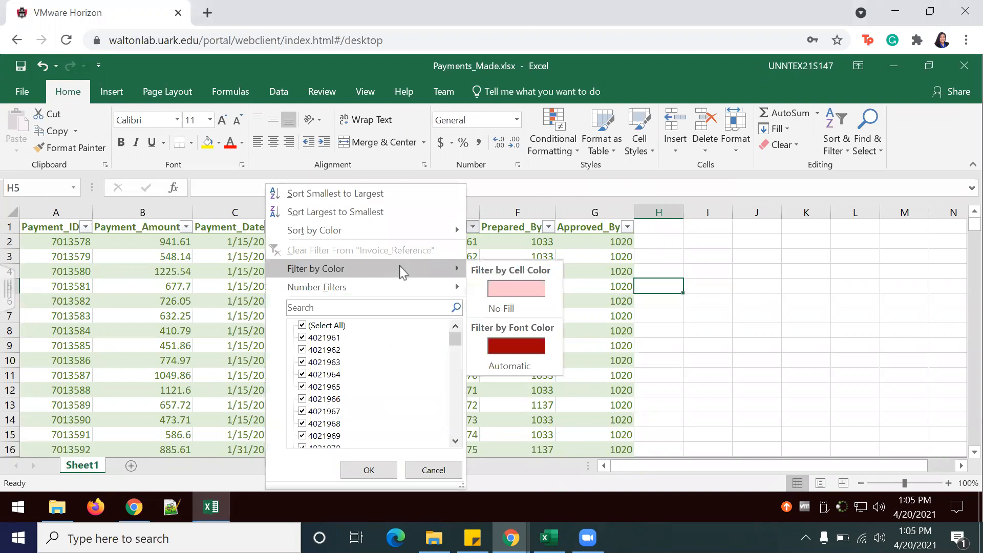
pyautogui.click(517, 290)
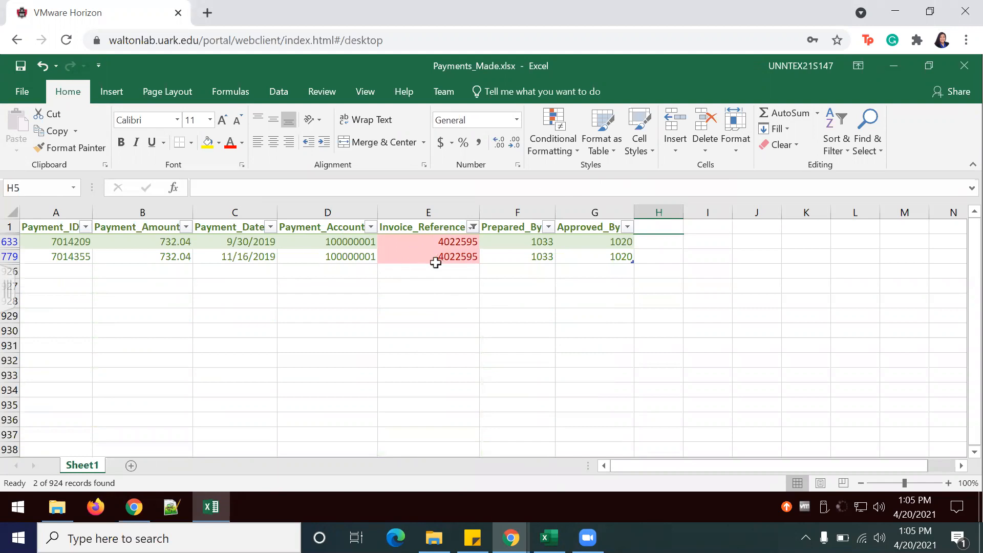
# Remove the color filter from the Invoice_Reference column
pyautogui.click(473, 228)
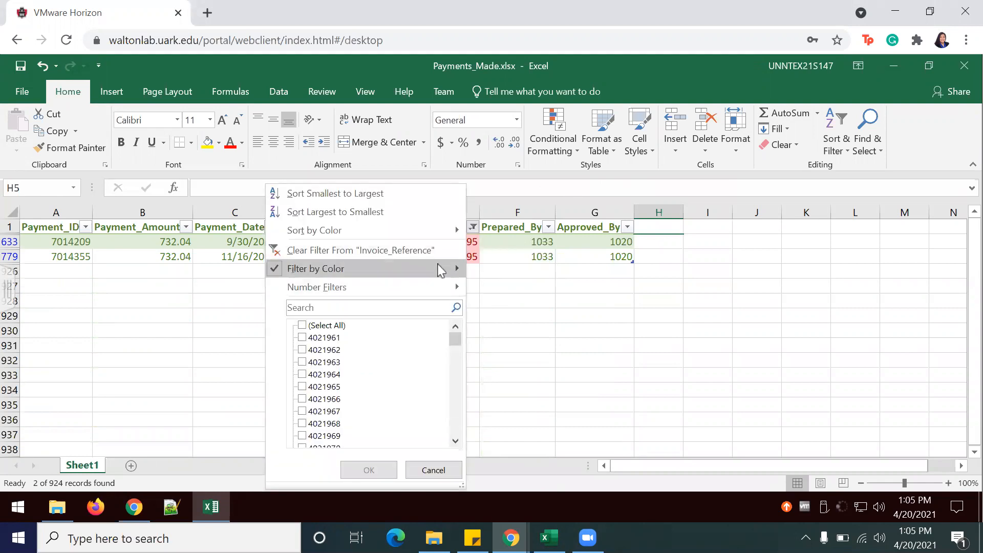
pyautogui.moveTo(466, 272)
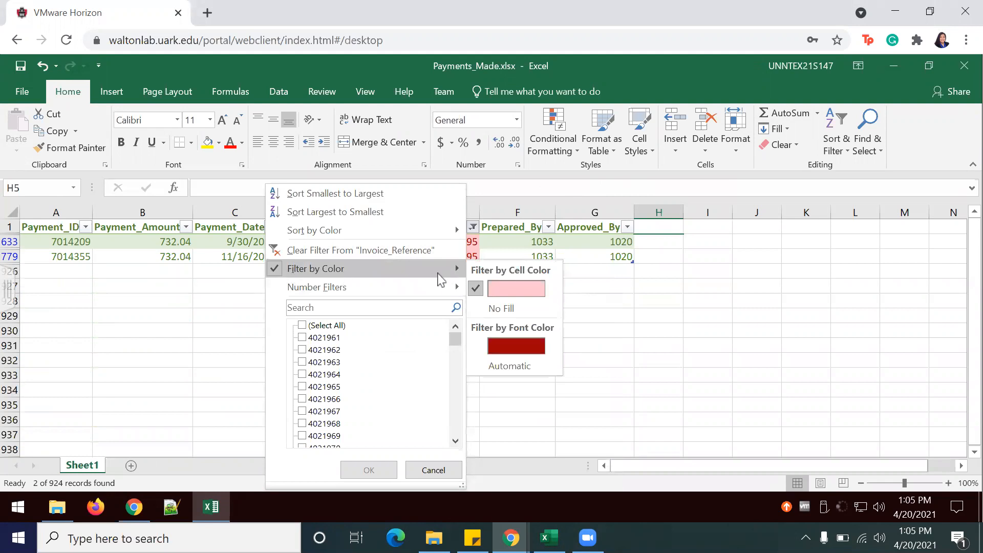
pyautogui.click(486, 288)
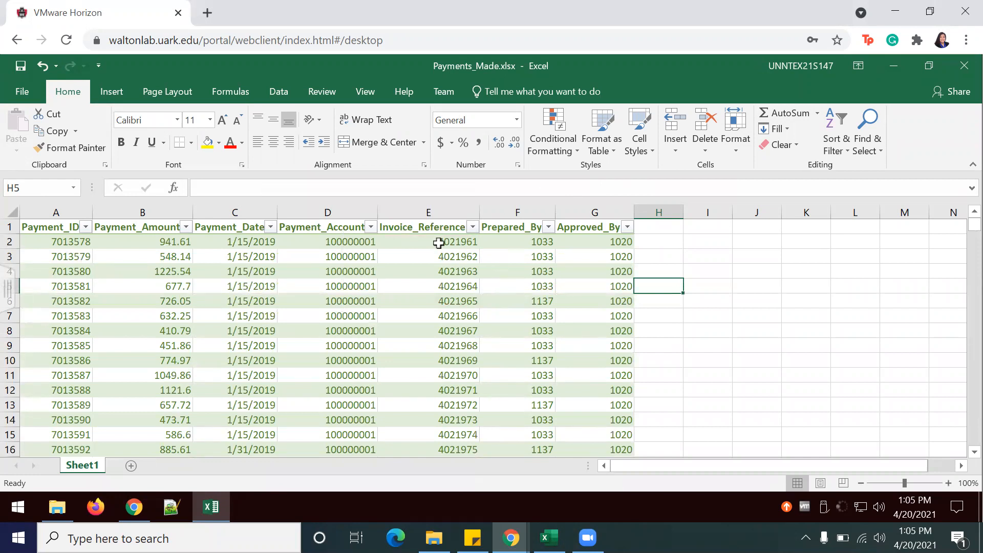
pyautogui.click(370, 226)
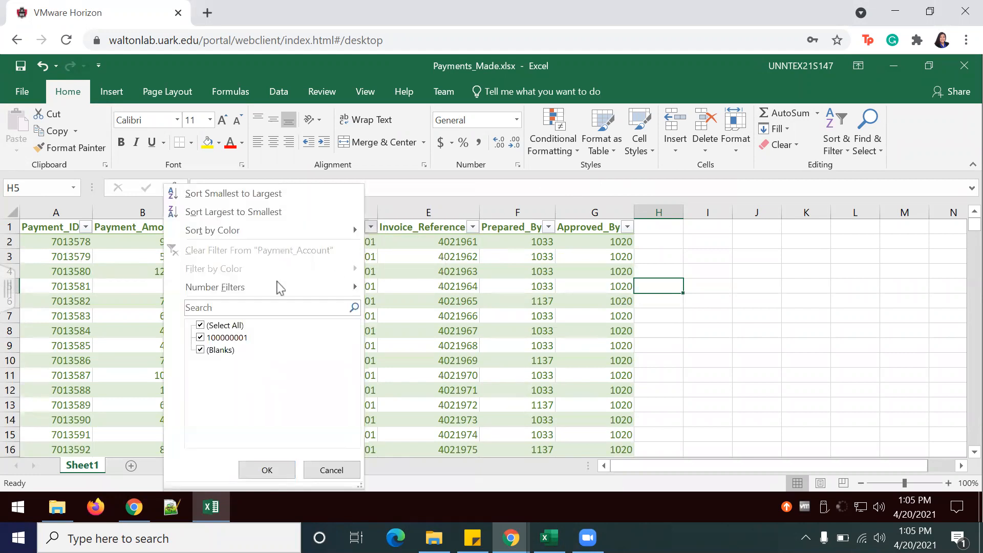
pyautogui.moveTo(254, 289)
pyautogui.click(697, 254)
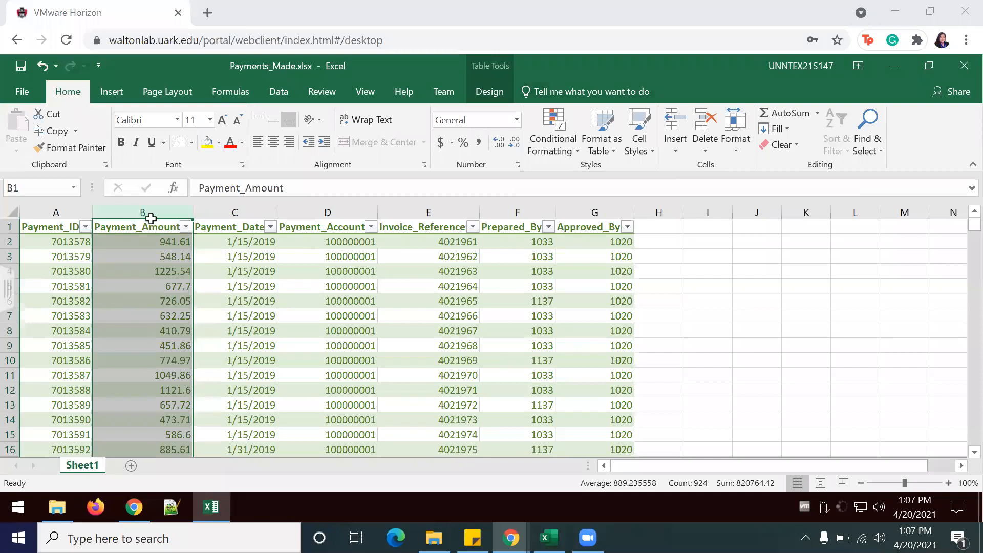
# Highlight duplicate values in the Payment_Amount column with Light Red Fill with Dark Red Text
pyautogui.click(150, 206)
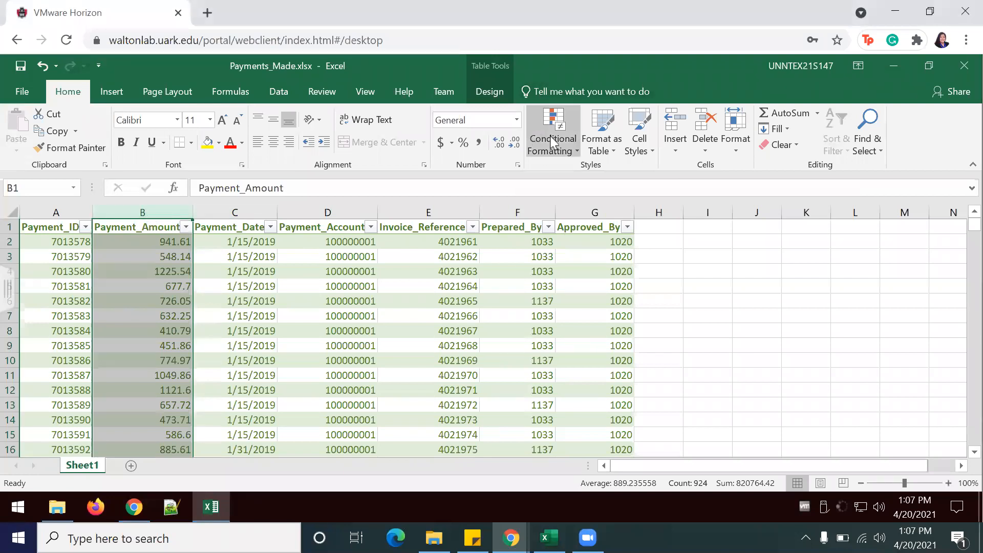
pyautogui.click(559, 151)
pyautogui.moveTo(571, 179)
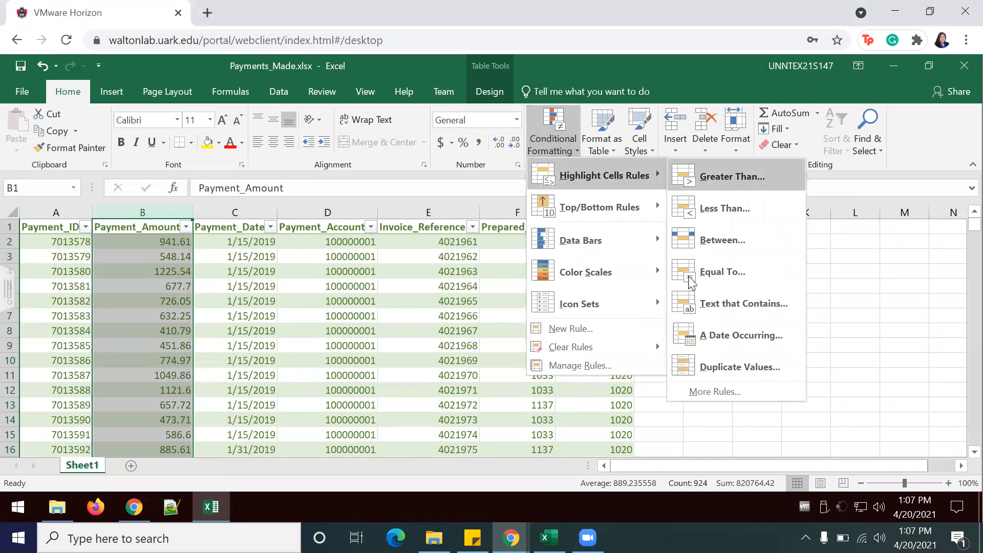
pyautogui.click(727, 373)
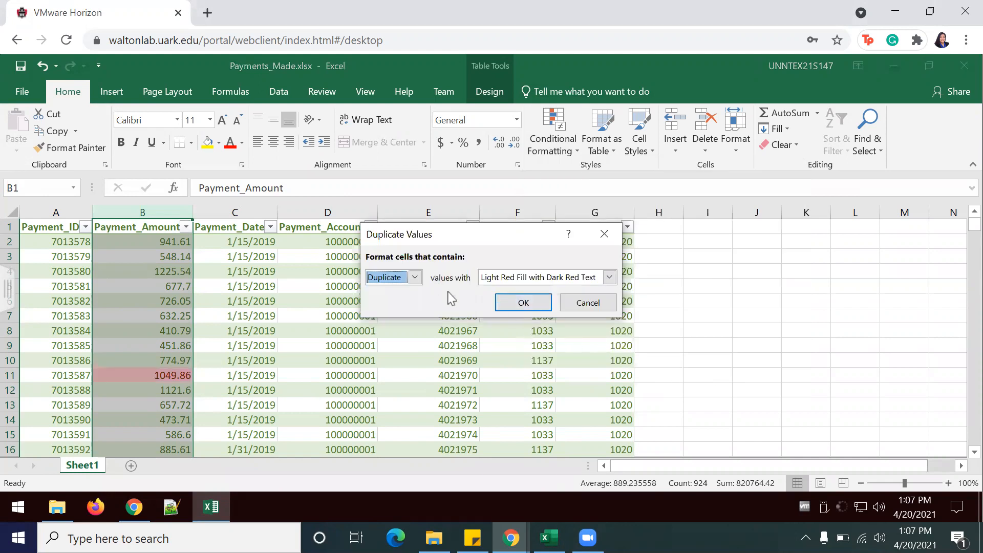
pyautogui.click(511, 304)
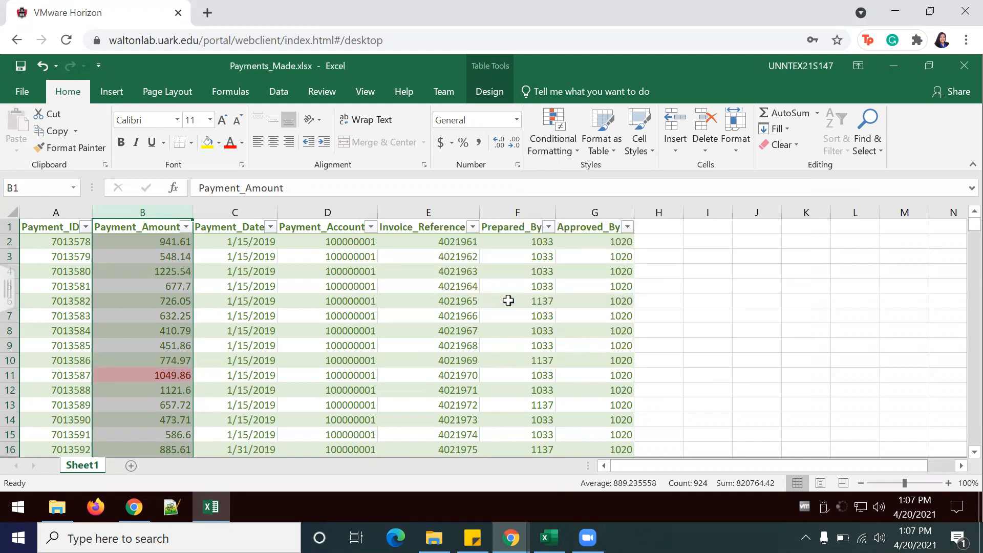
pyautogui.click(507, 300)
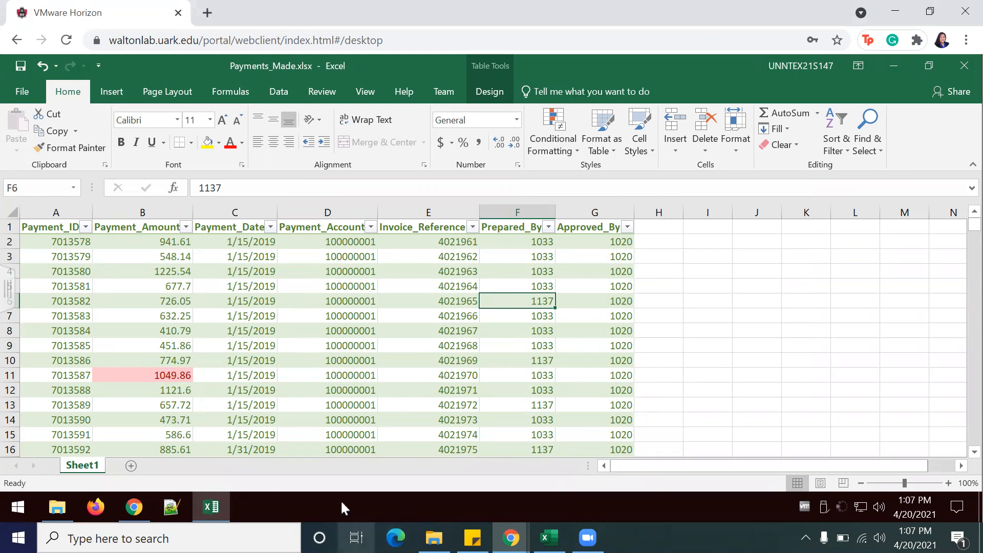
# Filter the Payment_Amount column by the light red cell color and review the payments with duplicate amounts
pyautogui.click(186, 229)
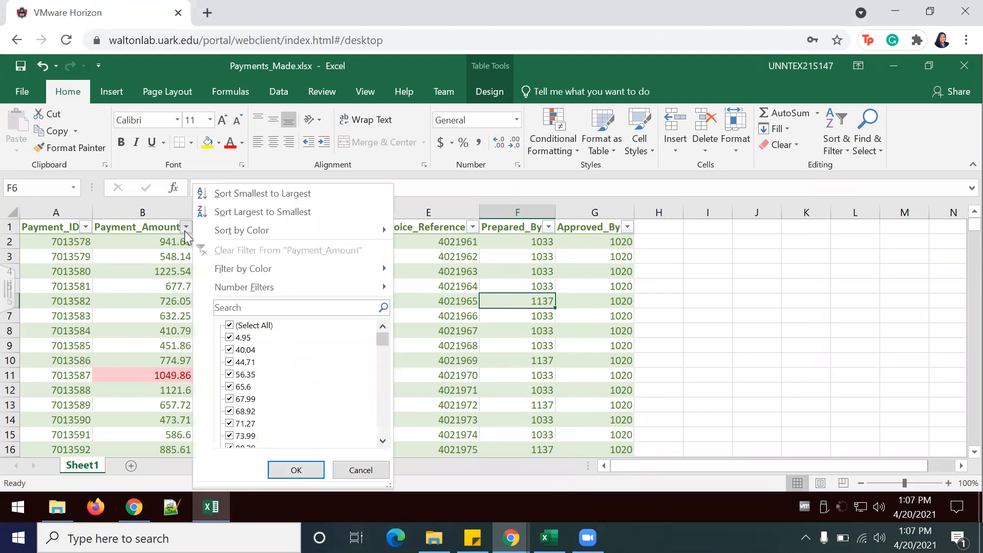
pyautogui.moveTo(246, 281)
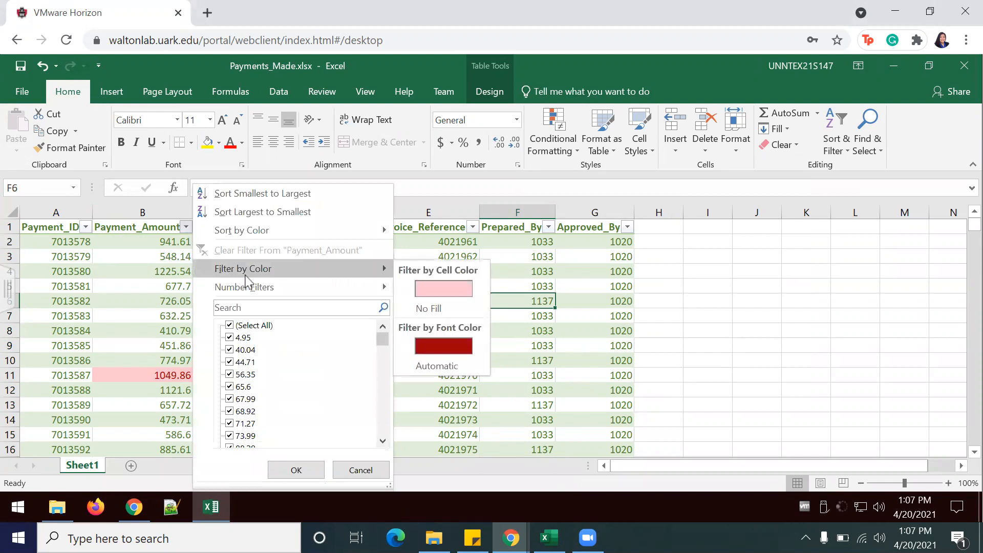
pyautogui.click(442, 288)
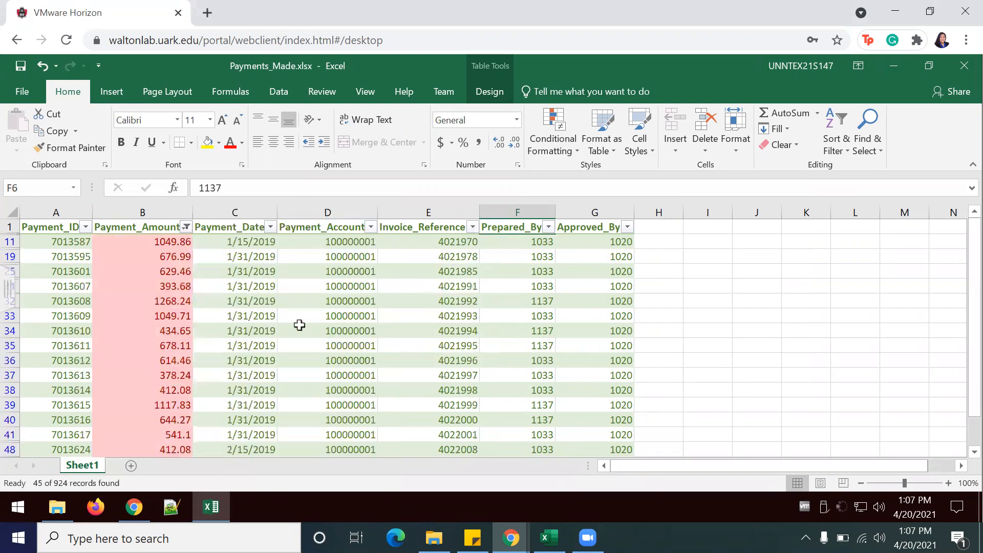
pyautogui.scroll(-2, 298, 330)
pyautogui.scroll(-12, 299, 333)
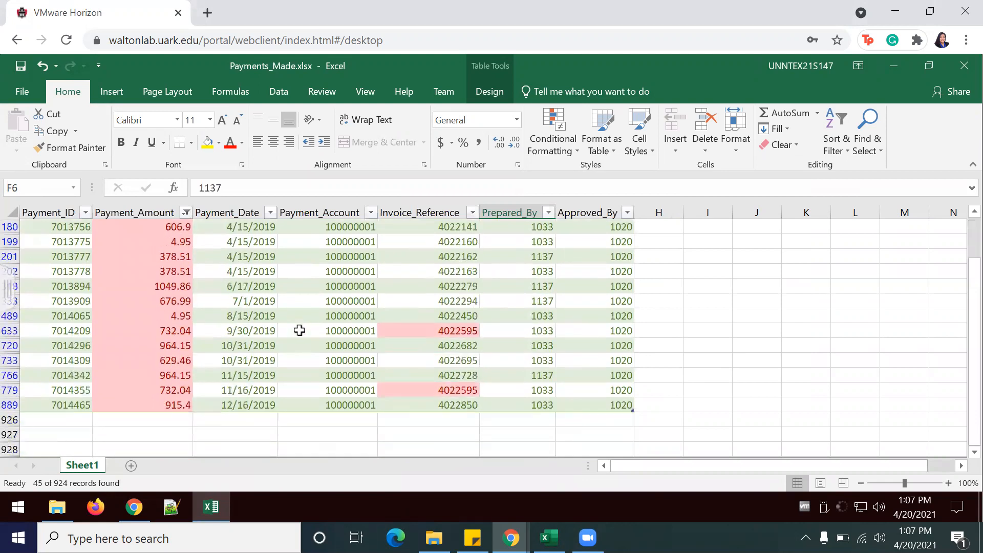
pyautogui.scroll(2, 299, 329)
pyautogui.scroll(10, 295, 321)
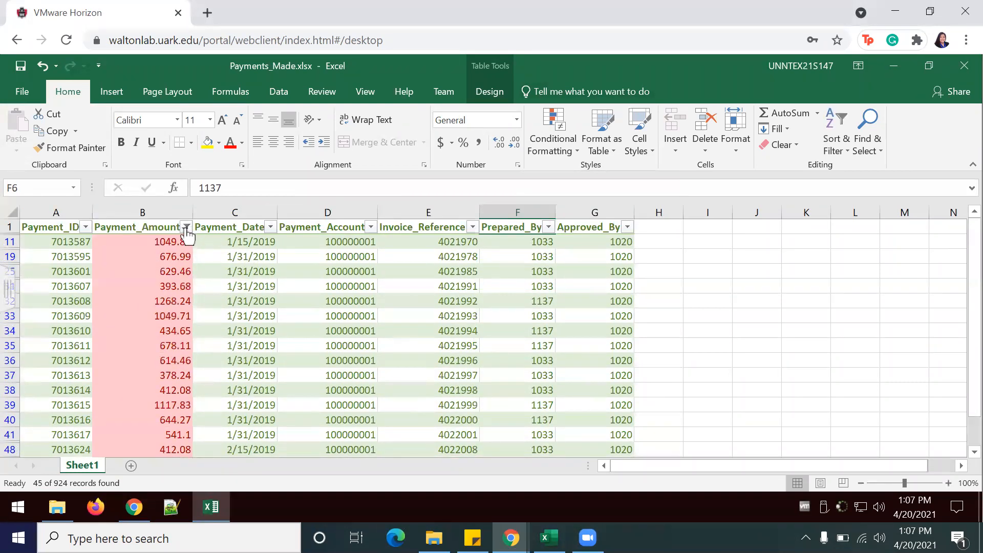
# Remove the color filter from the Payment_Amount column
pyautogui.click(185, 226)
pyautogui.moveTo(219, 274)
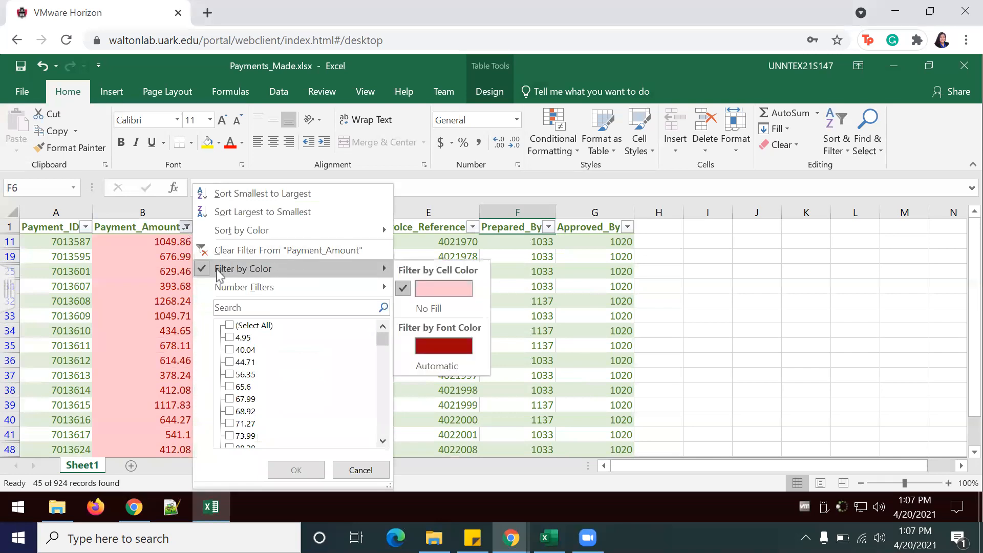
pyautogui.click(410, 290)
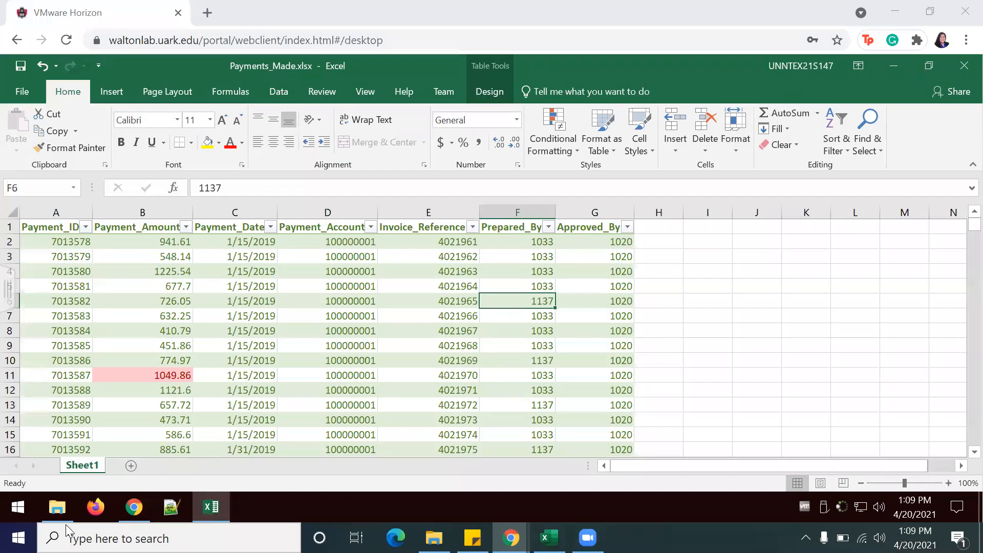
# Launch the CaseWare IDEA application on the virtual desktop
pyautogui.click(14, 507)
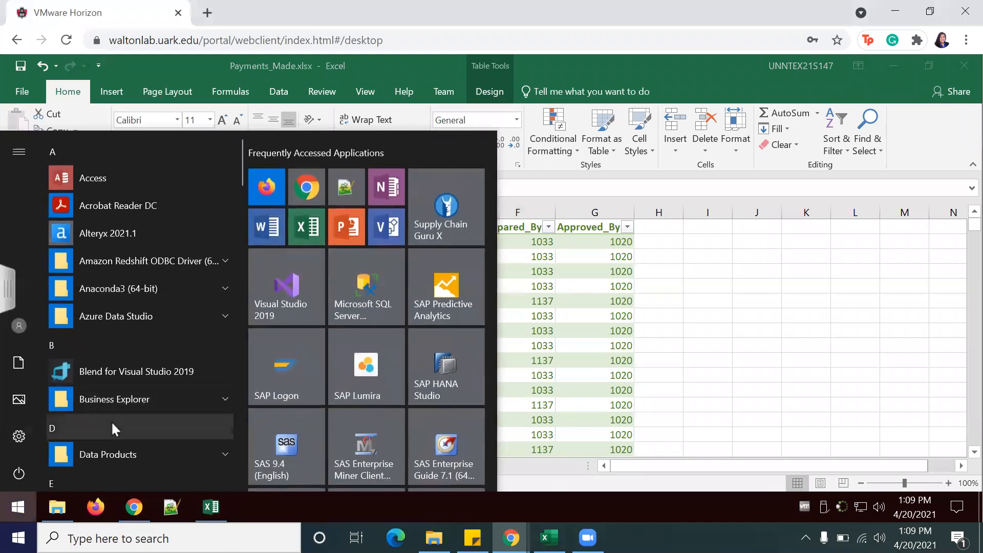
pyautogui.scroll(-5, 112, 421)
pyautogui.scroll(-4, 112, 421)
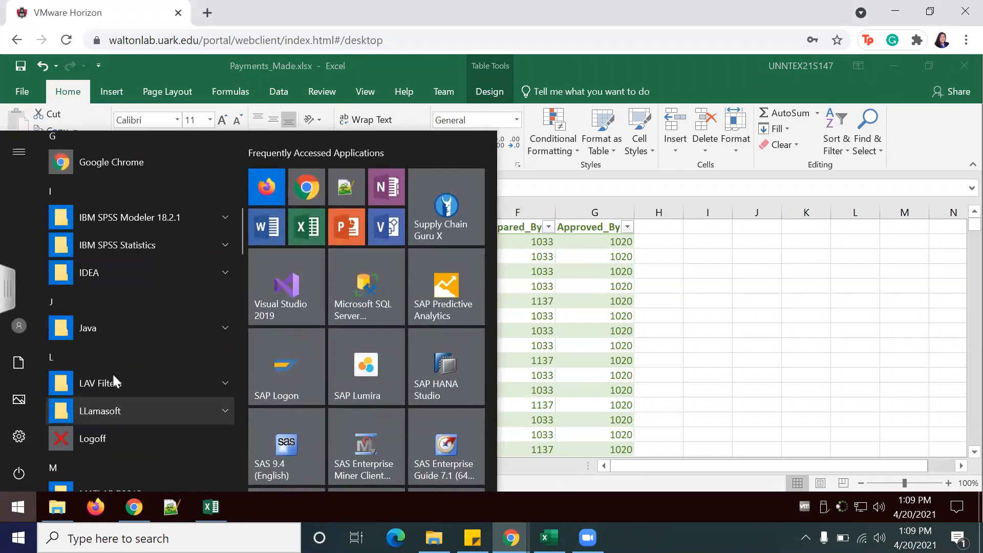
pyautogui.click(104, 280)
pyautogui.click(128, 325)
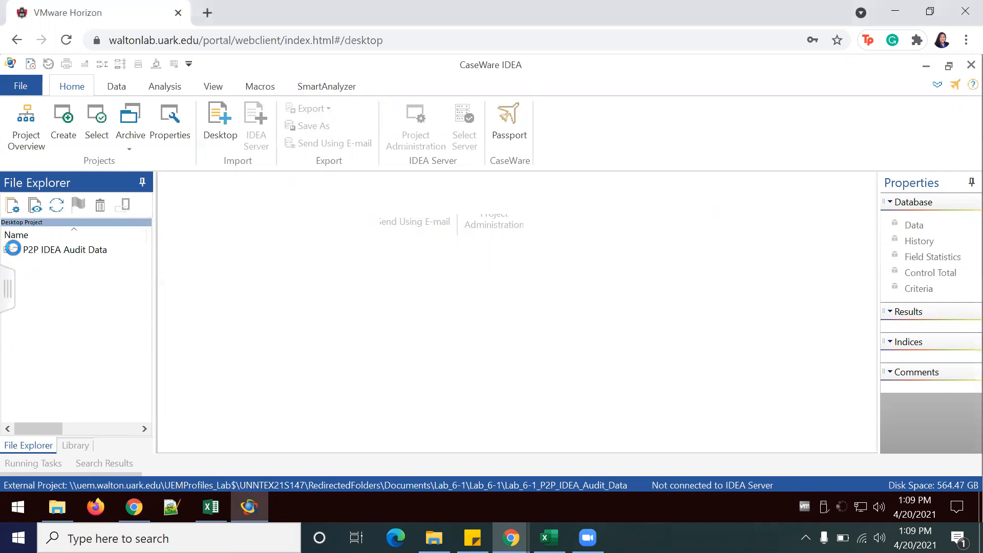
# Expand the P2P IDEA Audit Data project and open the Payments_Made database
pyautogui.click(7, 250)
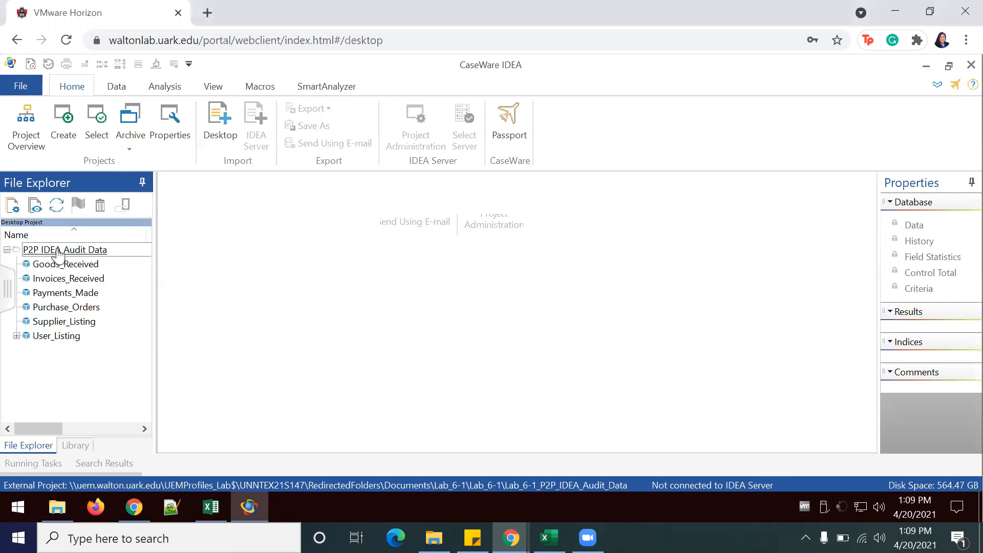
pyautogui.click(64, 294)
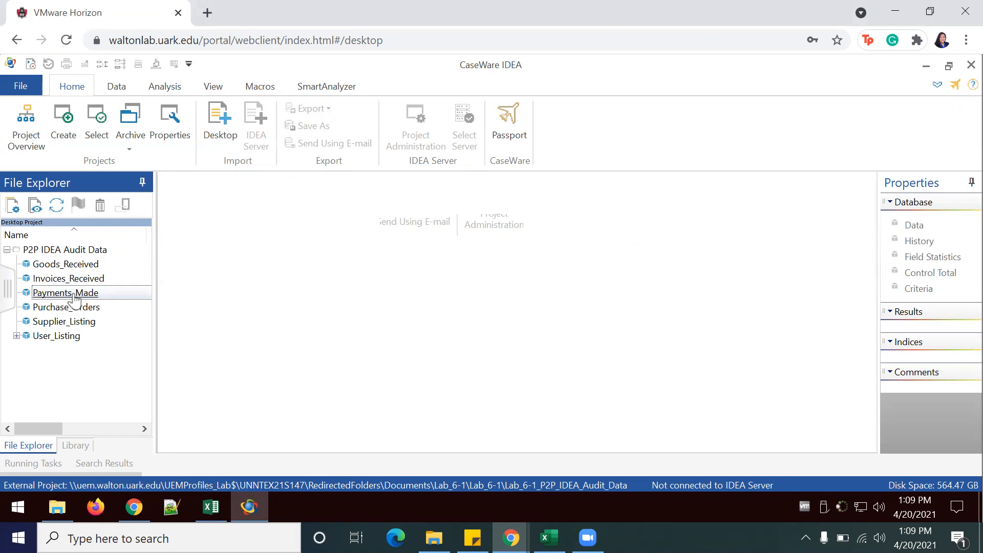
pyautogui.doubleClick(66, 293)
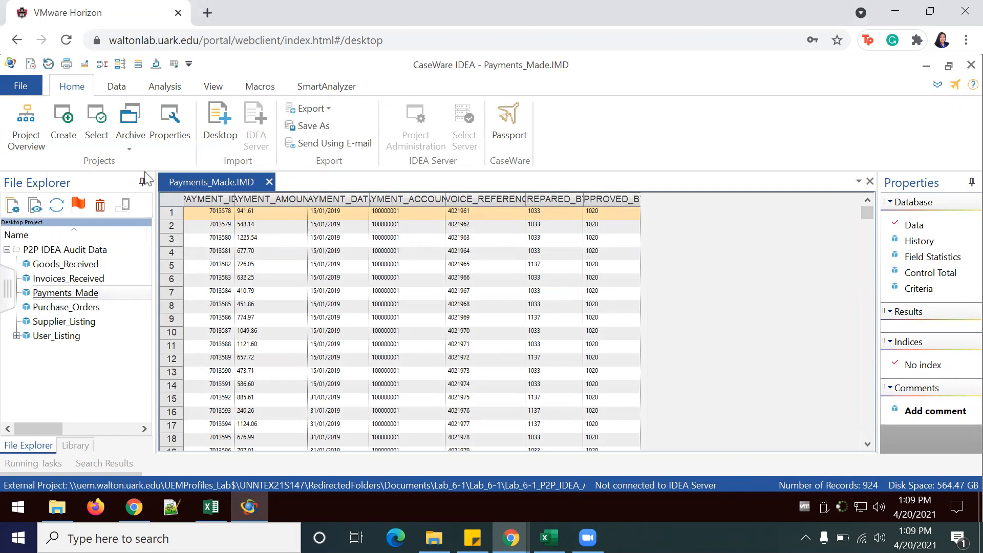
# Start a Duplicate Key Detection on Payments_Made and base its key on NEW INDEX
pyautogui.click(177, 90)
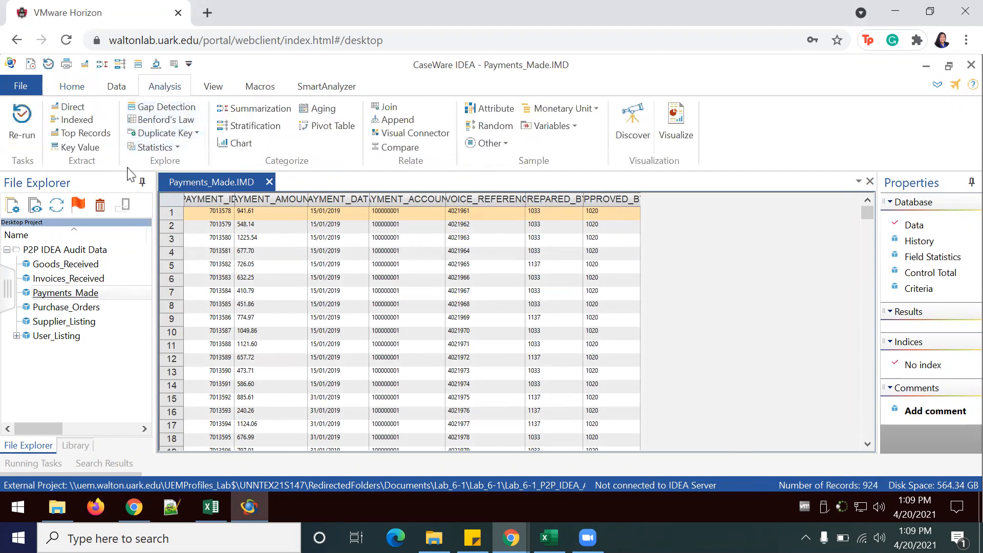
pyautogui.click(179, 134)
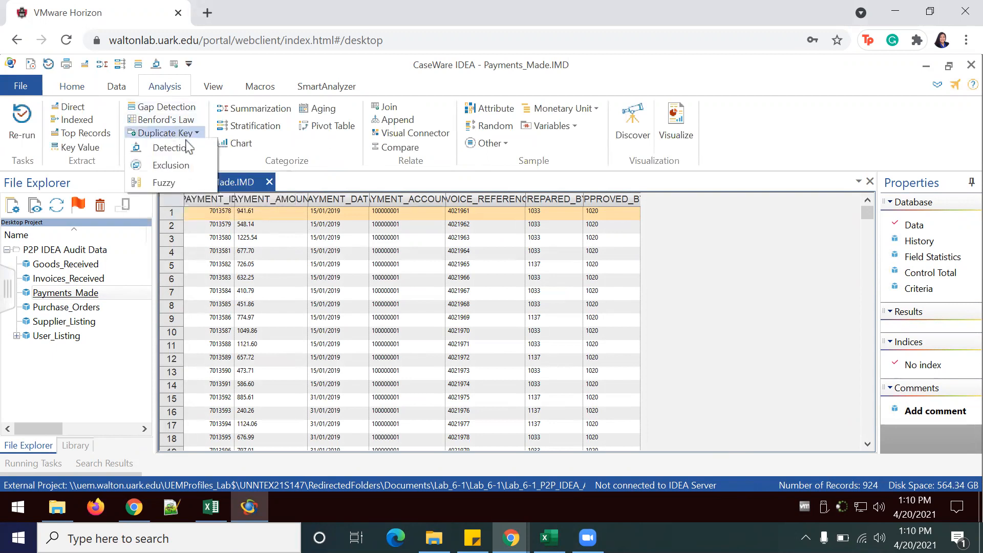
pyautogui.click(188, 148)
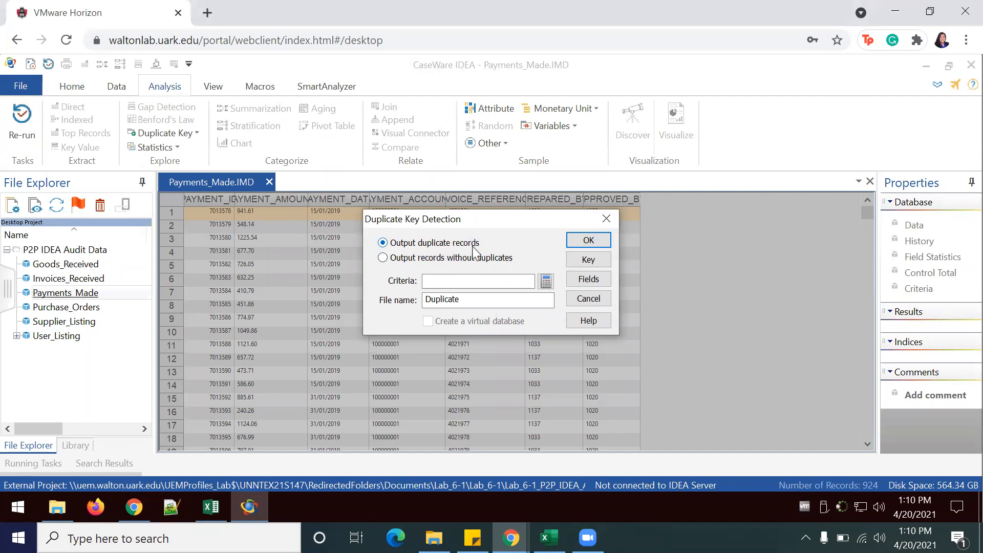
pyautogui.click(584, 261)
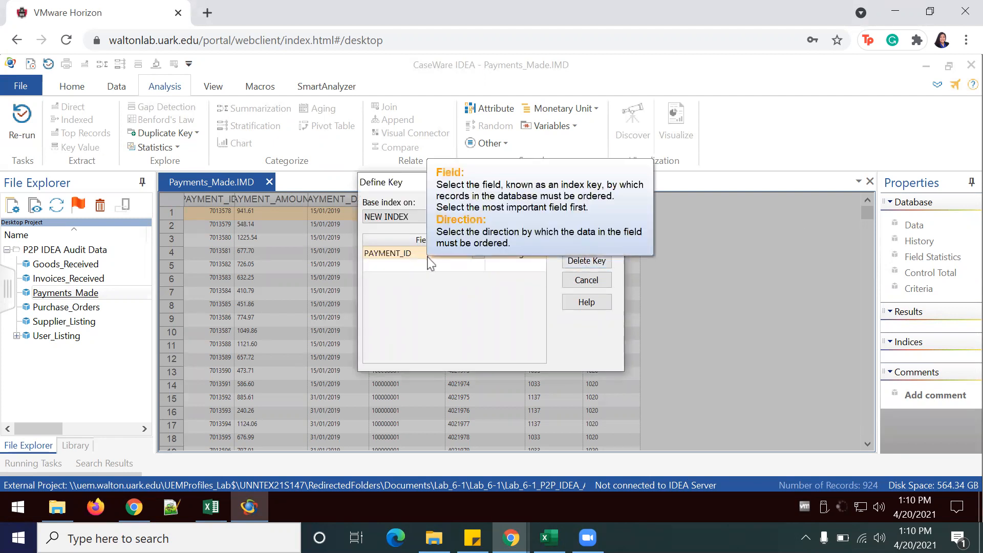
pyautogui.click(450, 217)
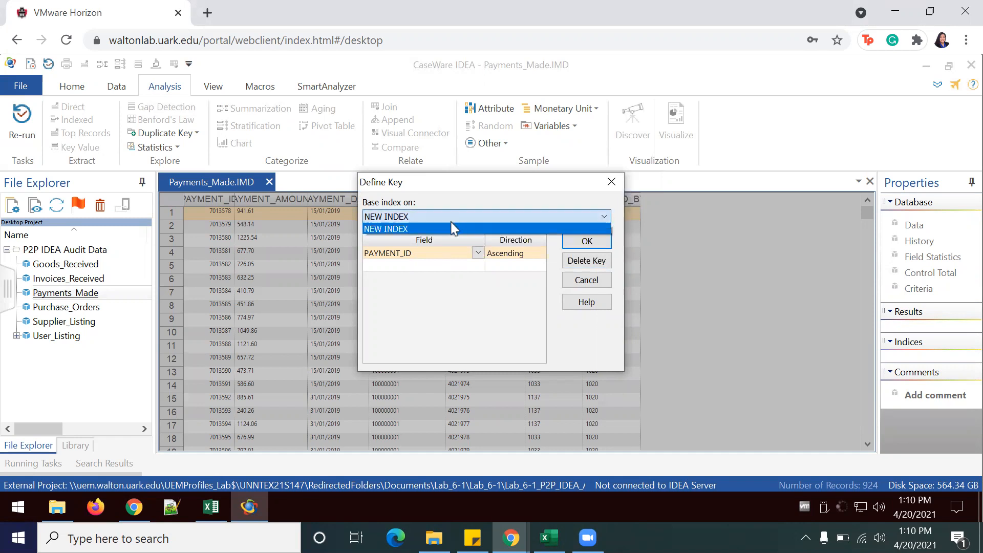
pyautogui.click(441, 228)
pyautogui.click(440, 220)
pyautogui.click(441, 228)
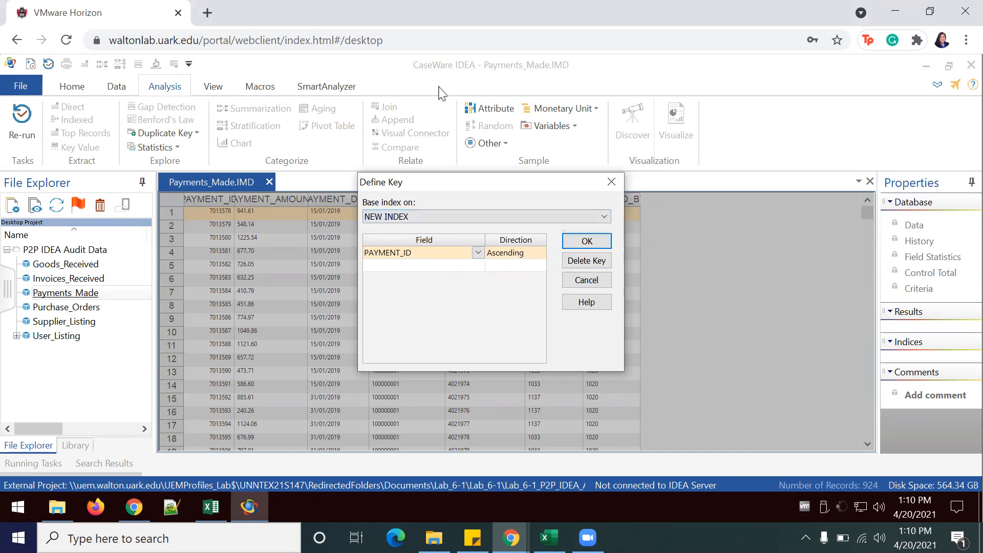
# Set the key field to INVOICE_REFERENCE in ascending order and output the duplicate records to the file Duplicate
pyautogui.click(478, 253)
pyautogui.click(477, 257)
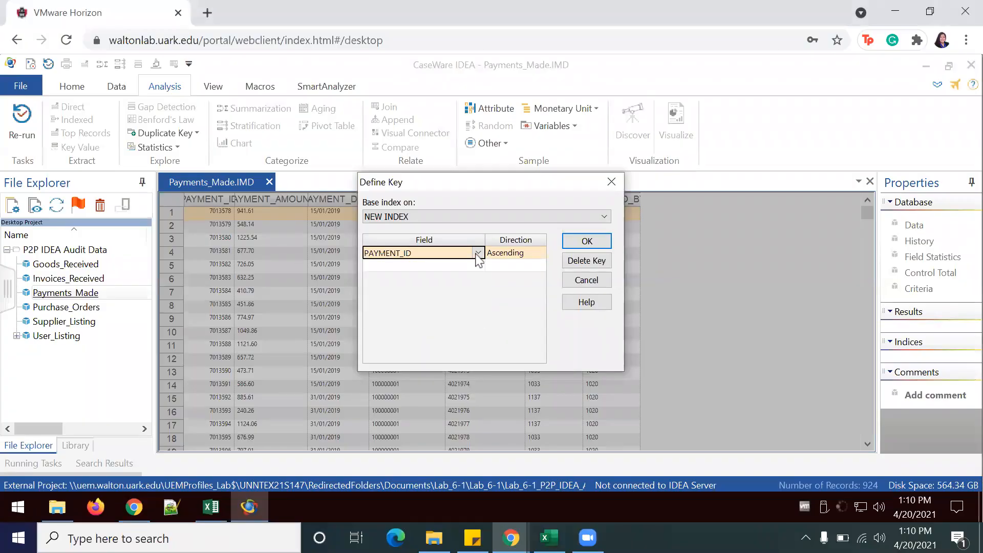
pyautogui.click(478, 254)
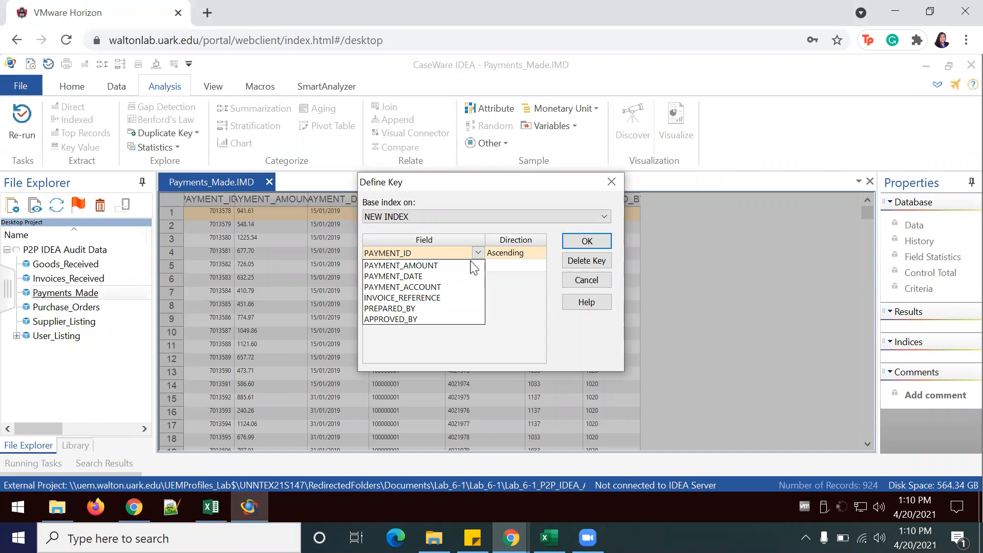
pyautogui.click(432, 298)
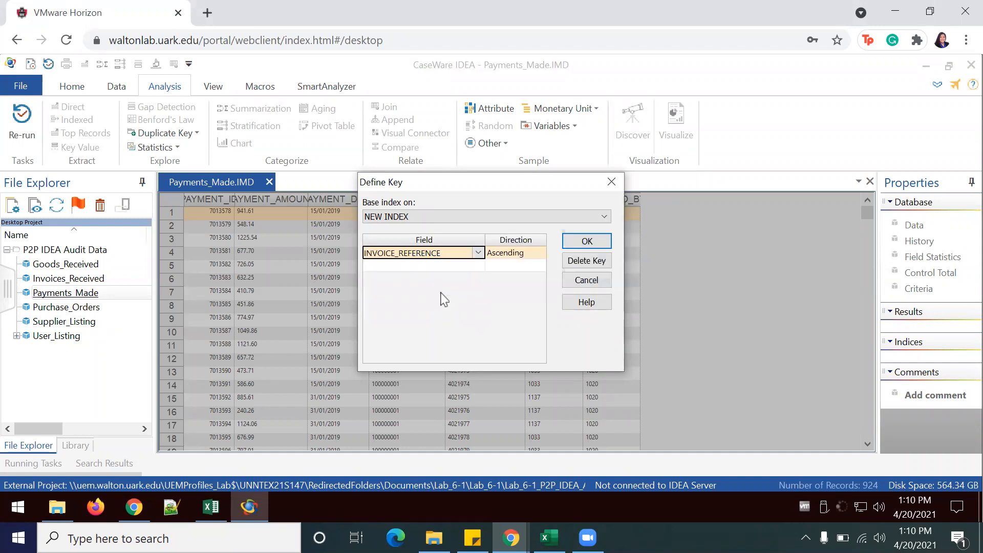
pyautogui.click(584, 242)
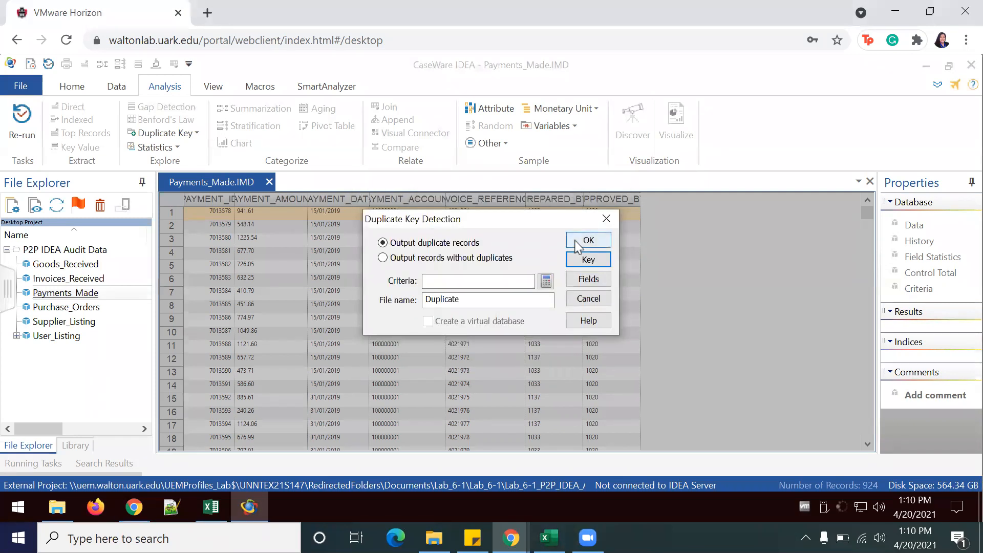
pyautogui.click(576, 243)
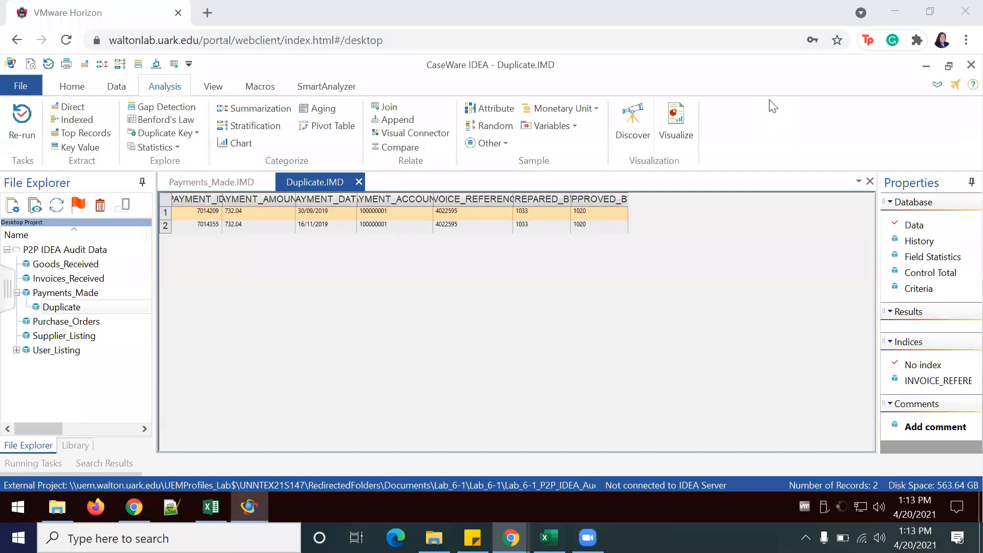
# Run Duplicate Key Detection on Payments_Made with PAYMENT_AMOUNT ascending as the key, output to Duplicate1, and review the records
pyautogui.click(231, 183)
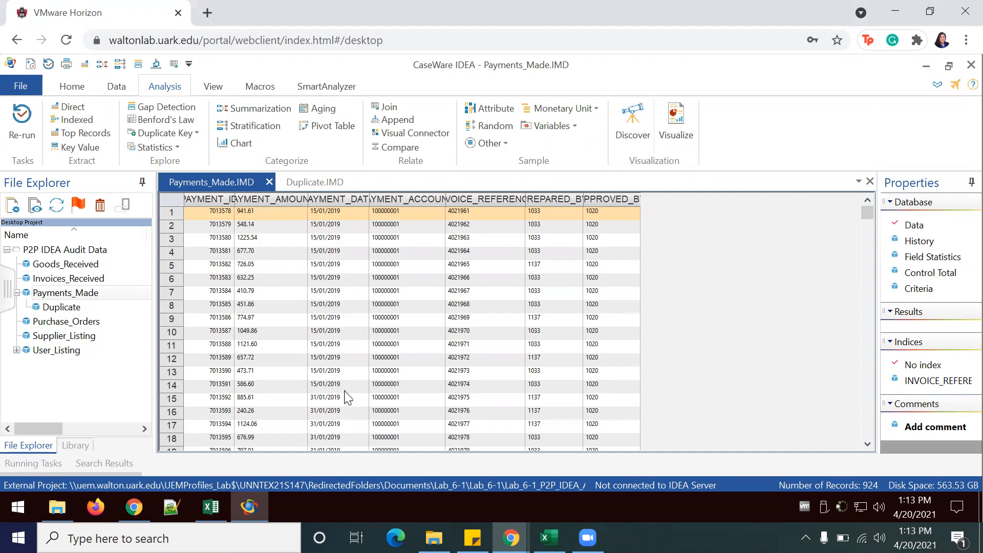
pyautogui.click(277, 199)
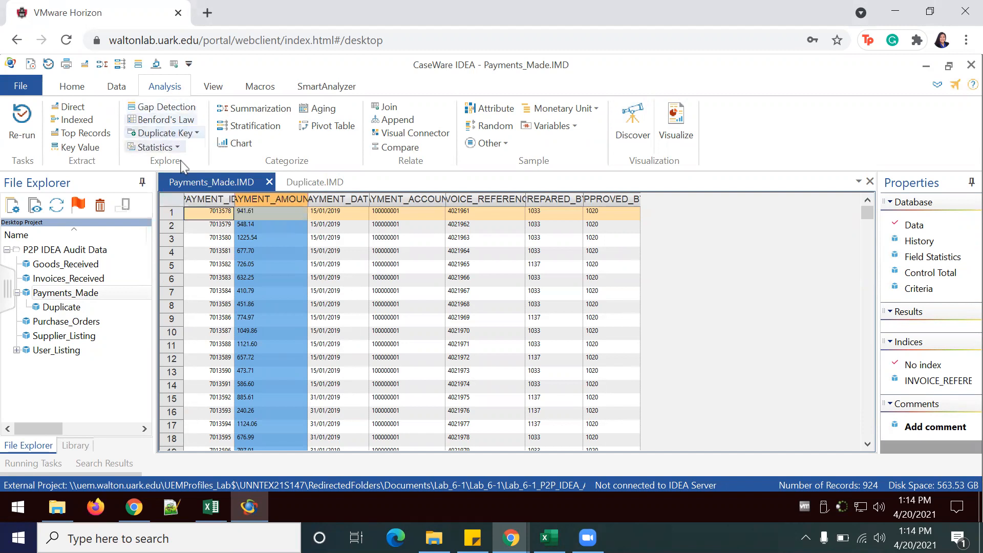
pyautogui.click(191, 134)
pyautogui.click(193, 148)
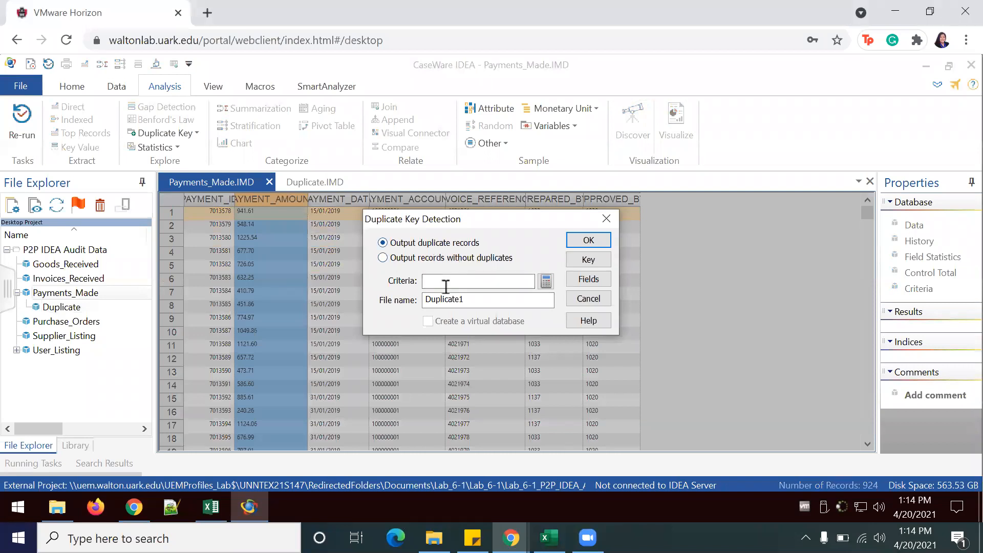
pyautogui.click(585, 259)
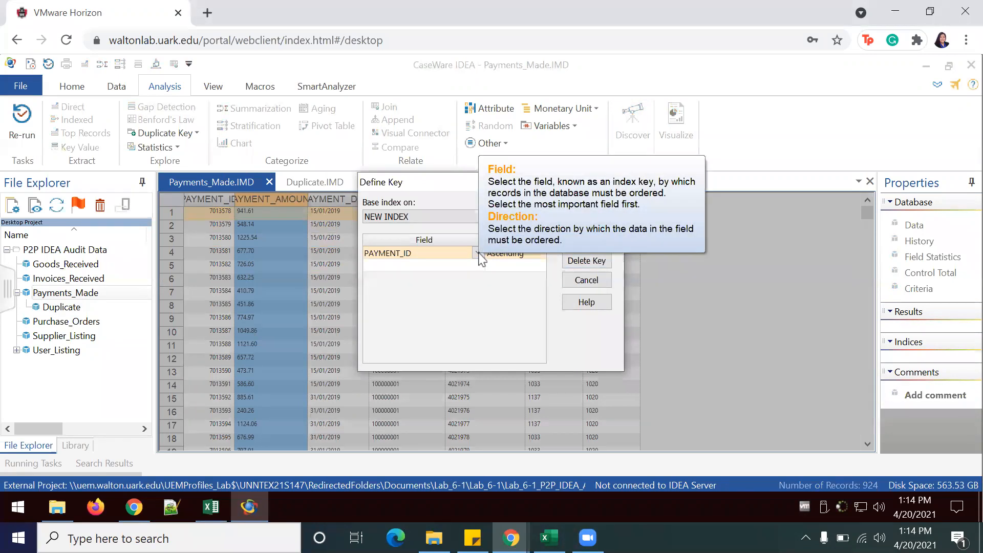
pyautogui.click(477, 255)
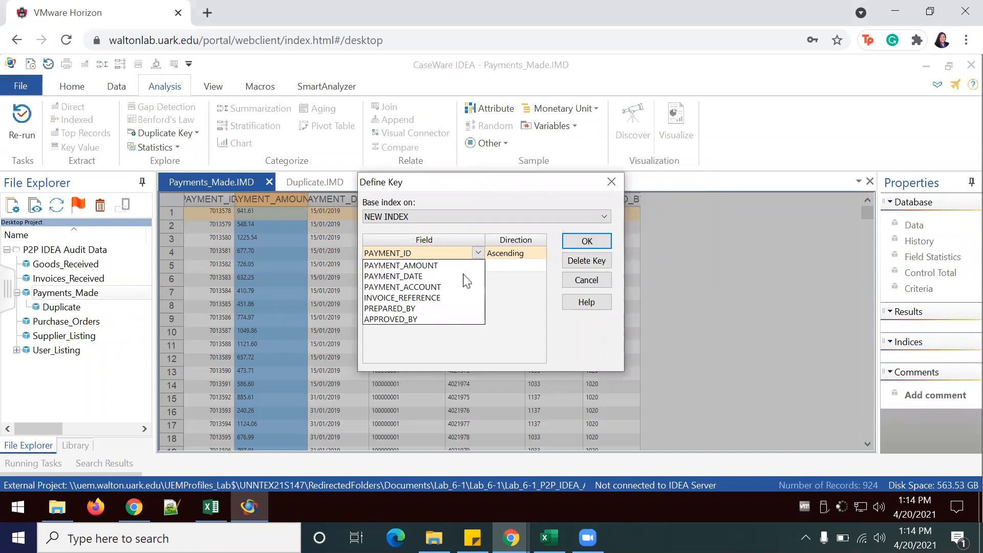
pyautogui.click(425, 265)
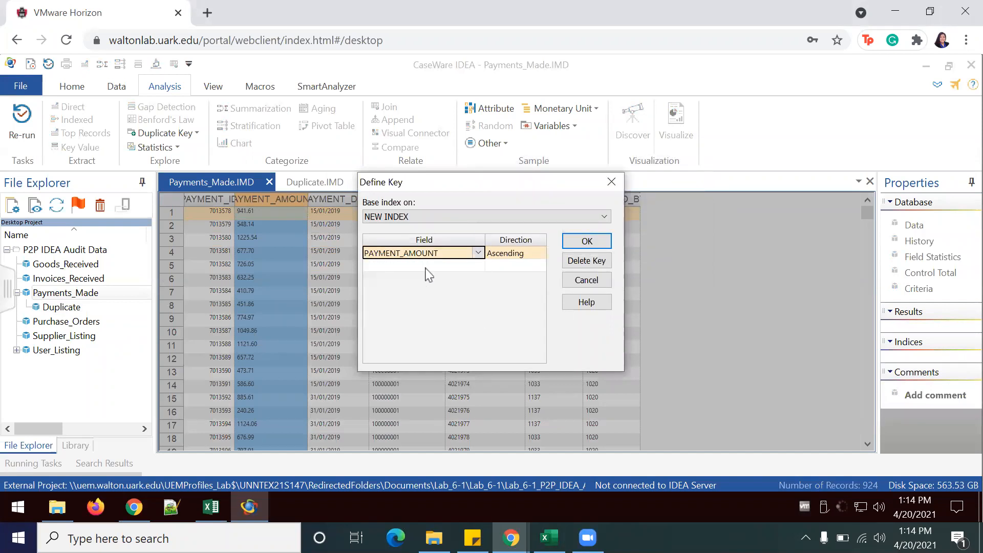
pyautogui.click(587, 241)
pyautogui.click(589, 241)
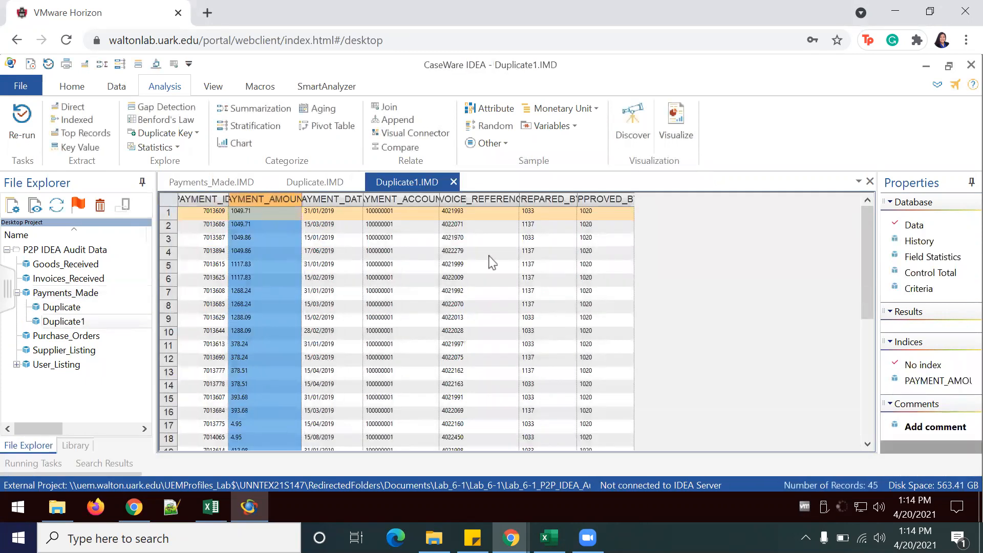
pyautogui.scroll(-8, 490, 262)
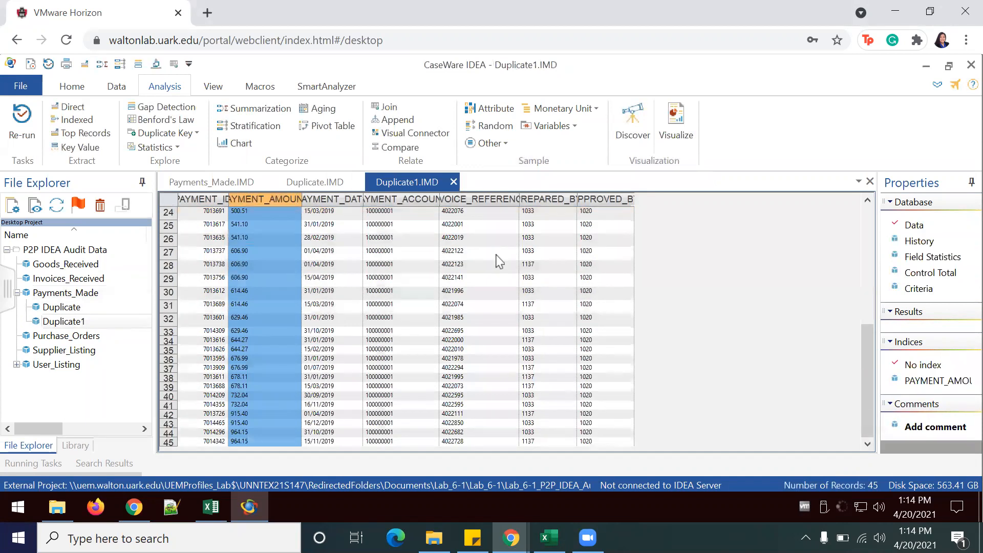
pyautogui.scroll(8, 481, 344)
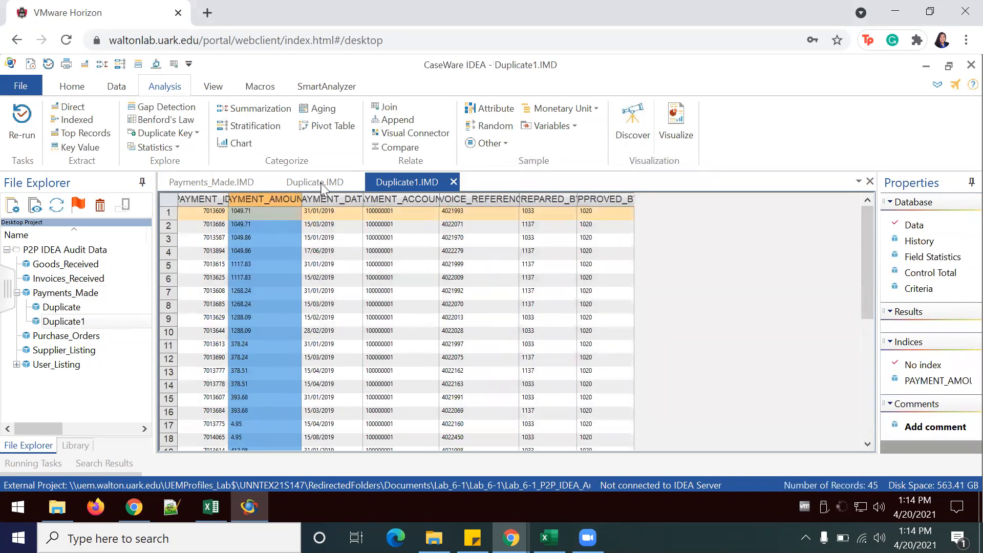
# Switch to Excel and filter the Payment_Amount column by the light red cell color to compare with IDEA's Duplicate1 records, returning to IDEA
pyautogui.click(211, 507)
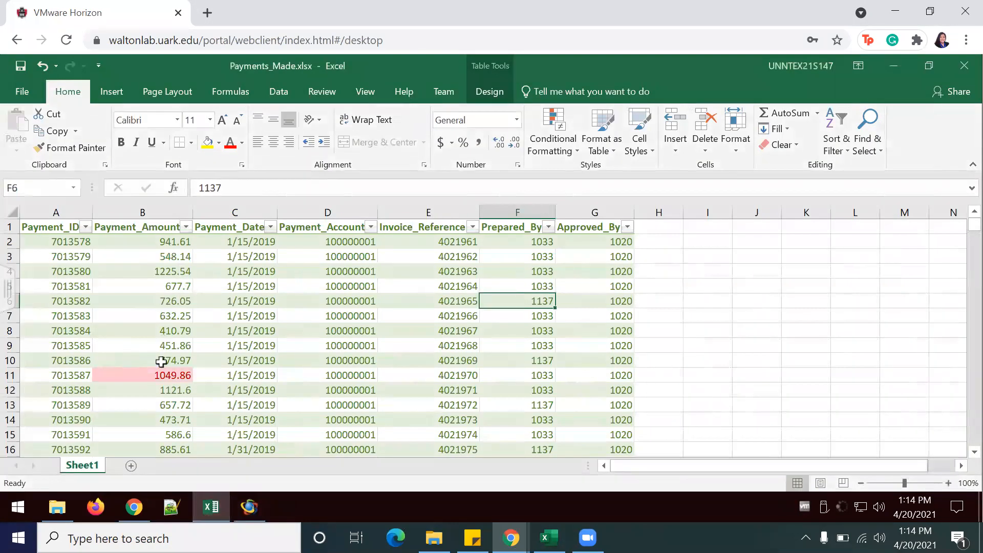
pyautogui.click(186, 227)
pyautogui.moveTo(320, 269)
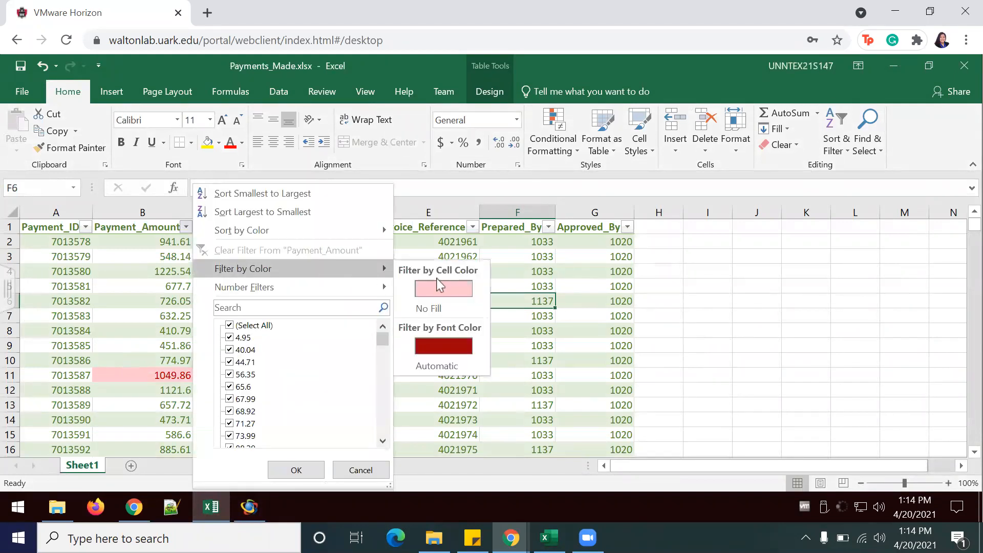
pyautogui.click(443, 289)
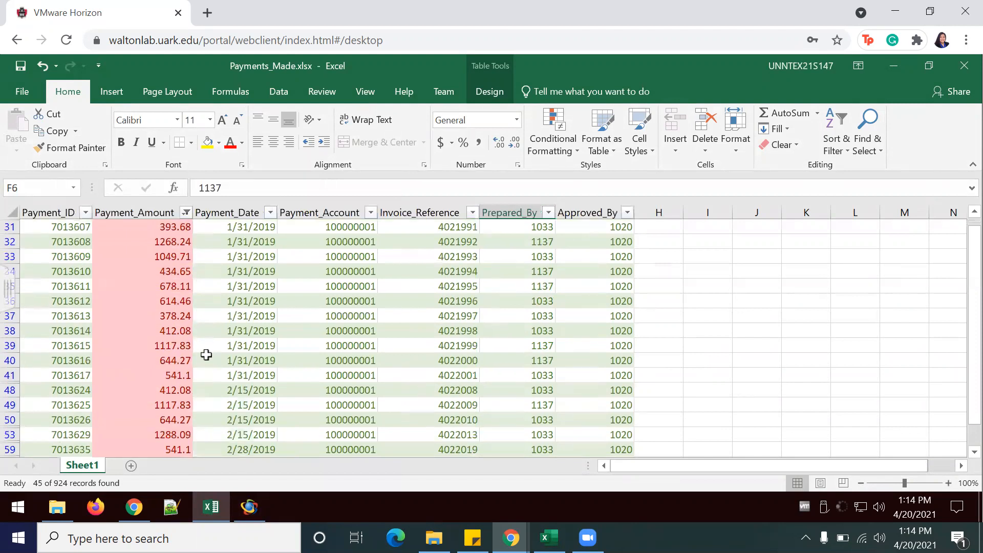
pyautogui.click(248, 506)
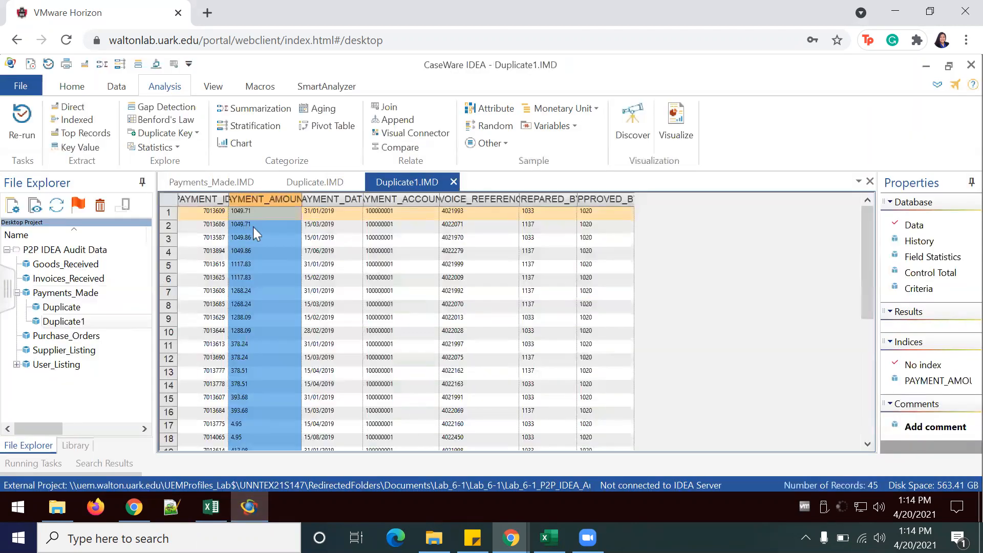